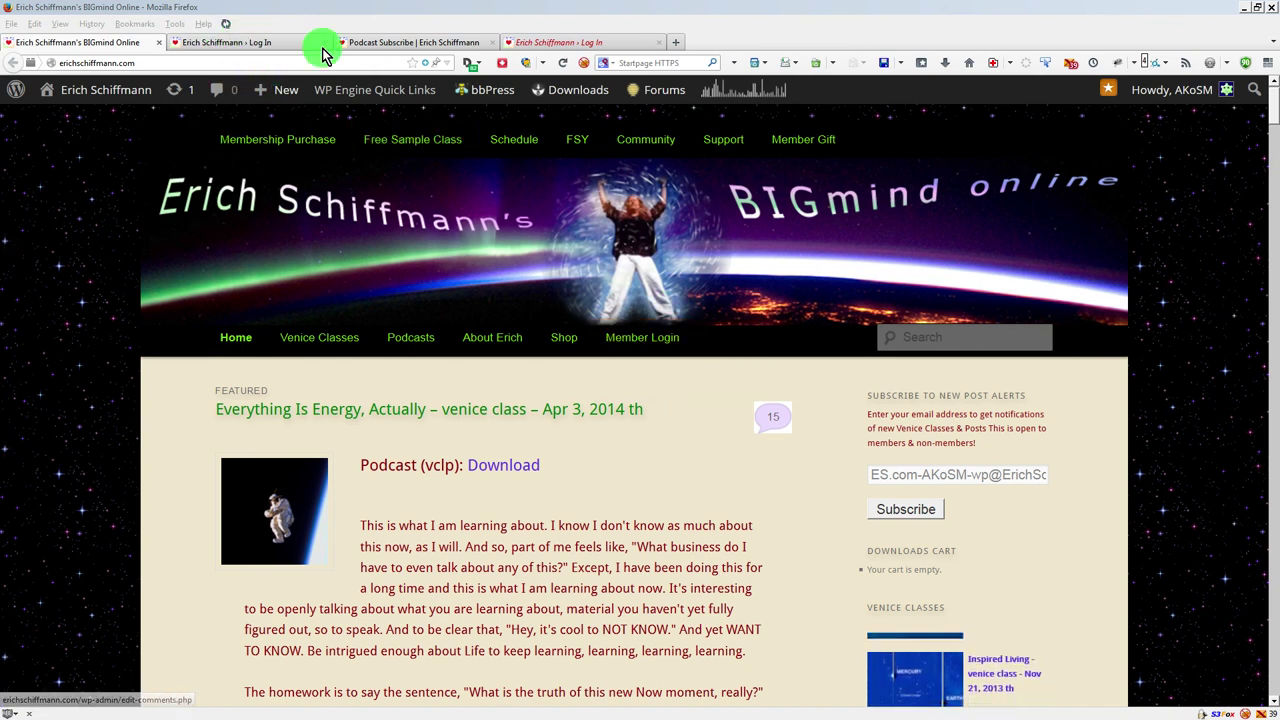
# Step: View both BIGmind Online login tabs, ending on the newer login form
pyautogui.click(257, 42)
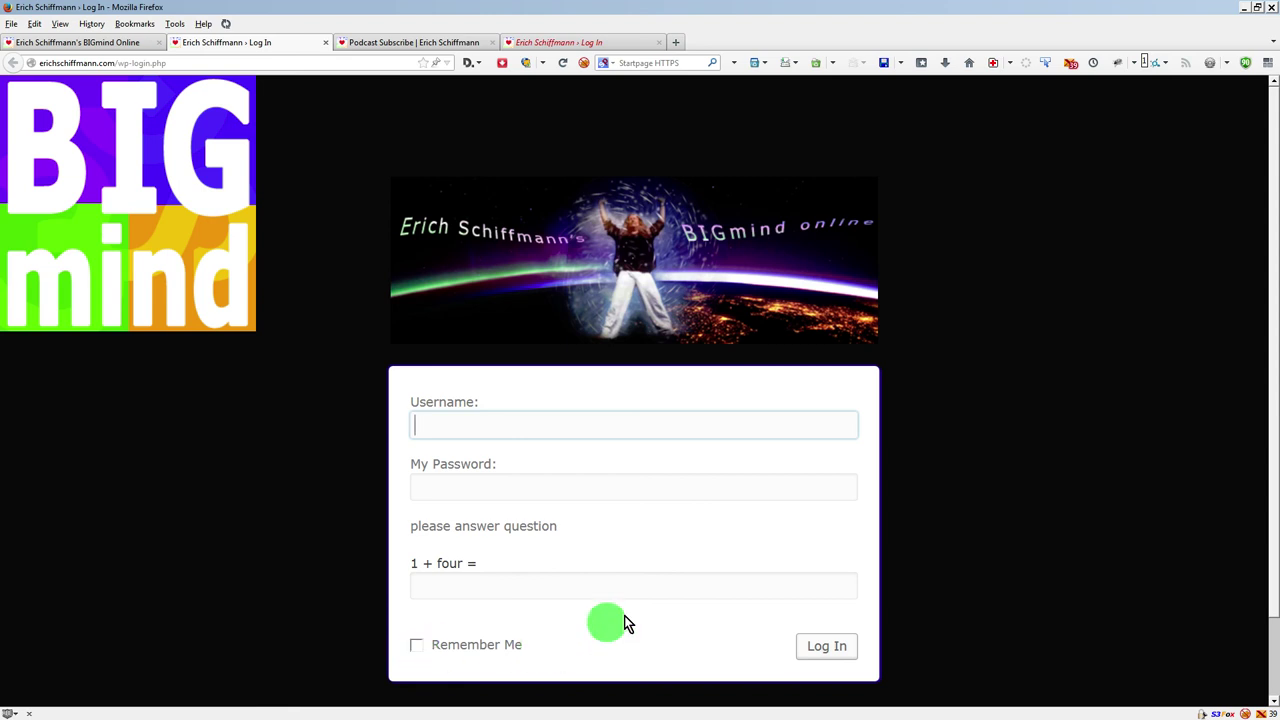
pyautogui.click(543, 47)
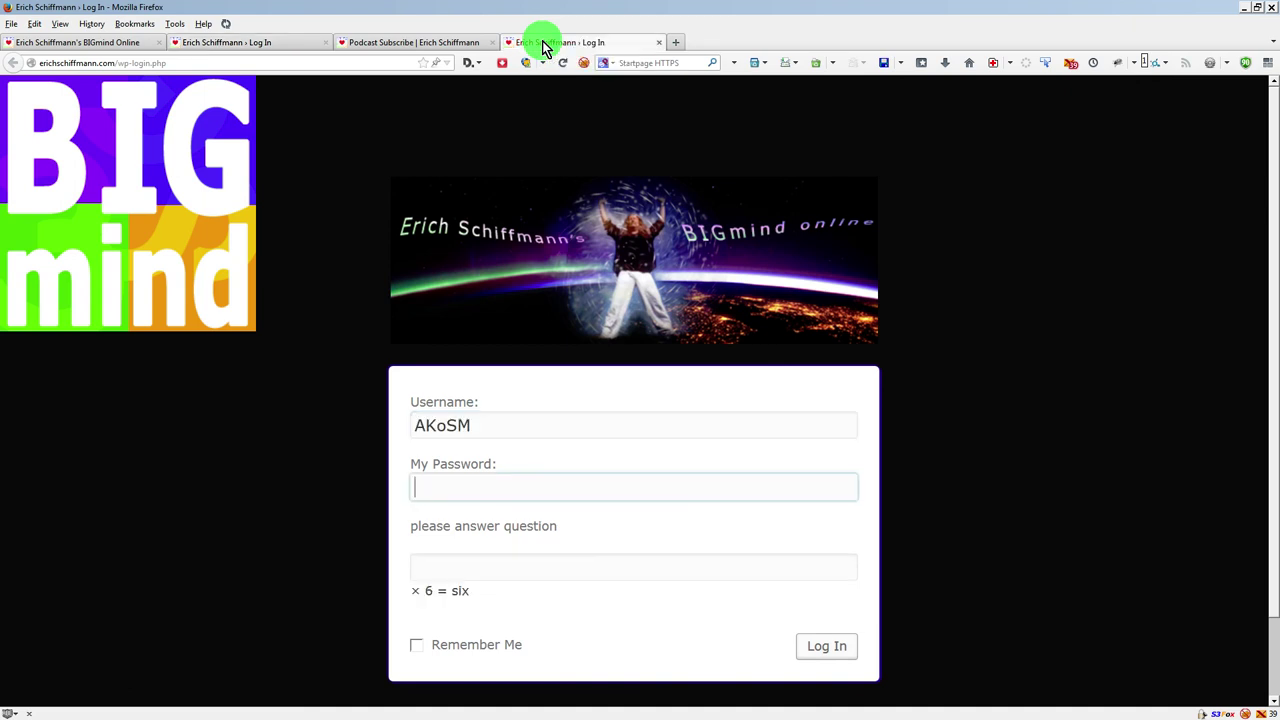
# Step: Return to the BIGmind Online home page showing the featured Apr 3 class
pyautogui.click(100, 44)
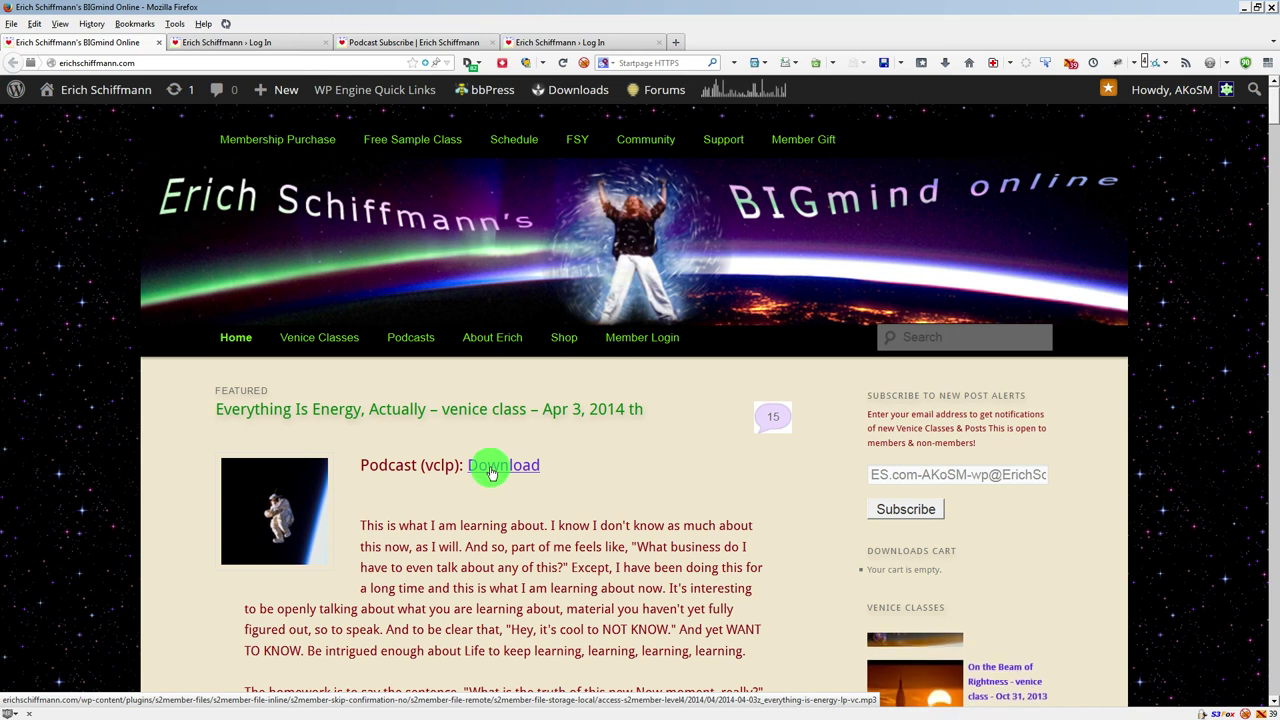
# Step: Play the Apr 3 class podcast in the browser, then open the Download link's context menu
pyautogui.click(491, 472)
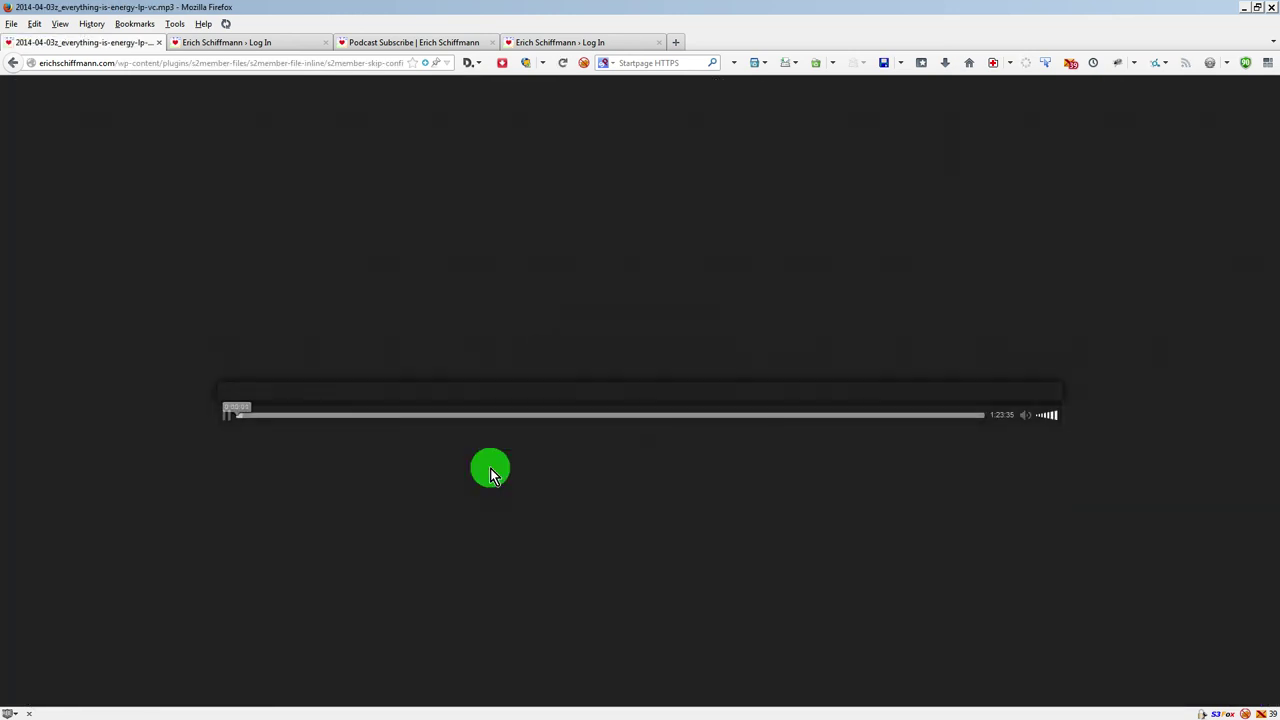
pyautogui.click(226, 394)
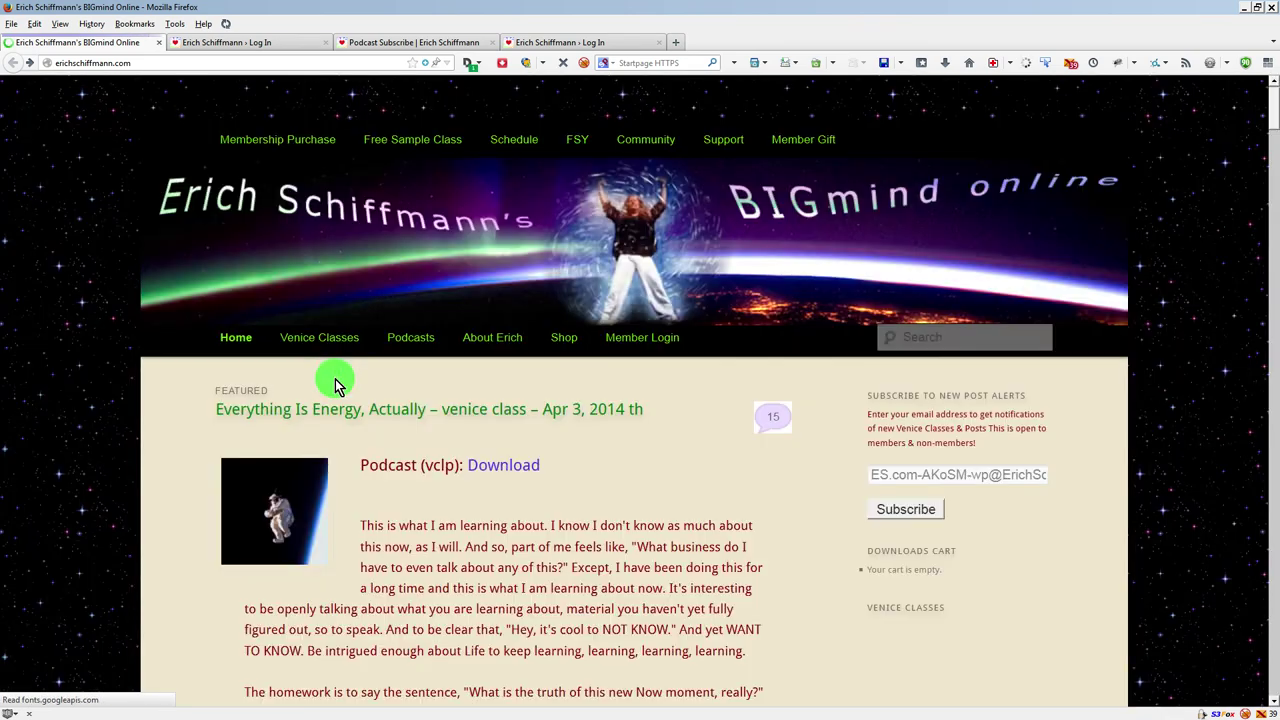
pyautogui.rightClick(500, 474)
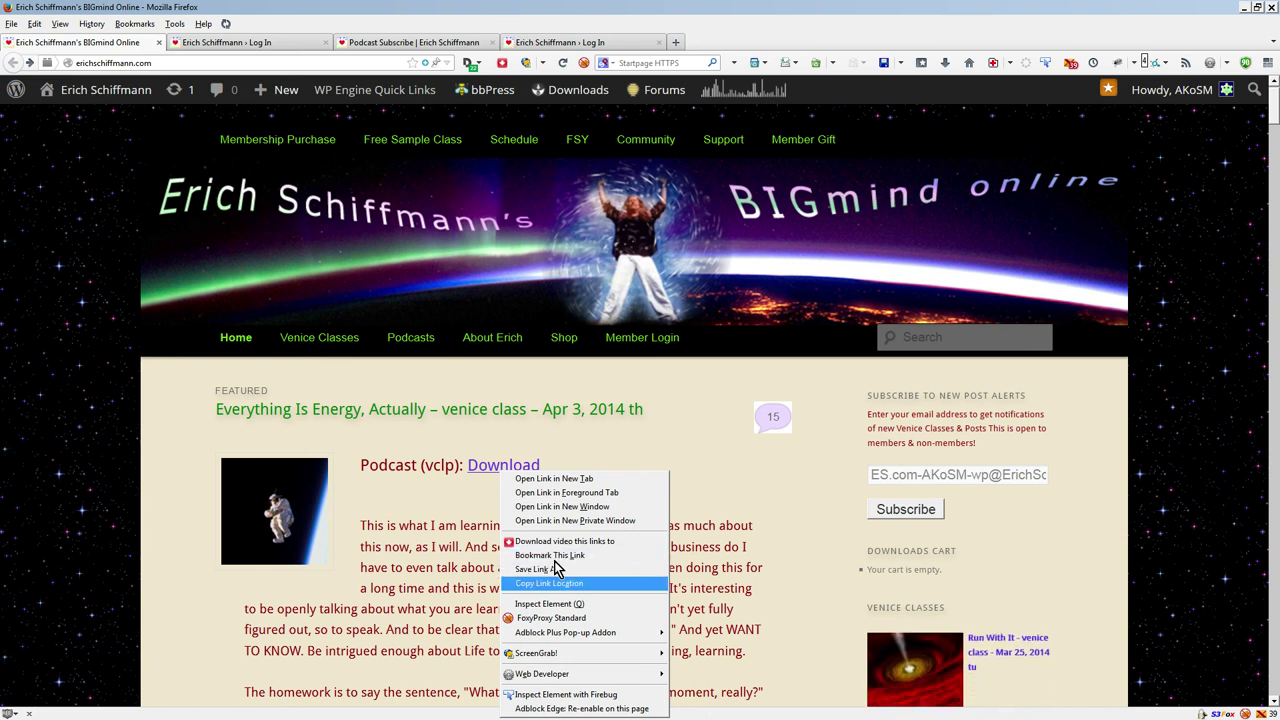
pyautogui.click(800, 186)
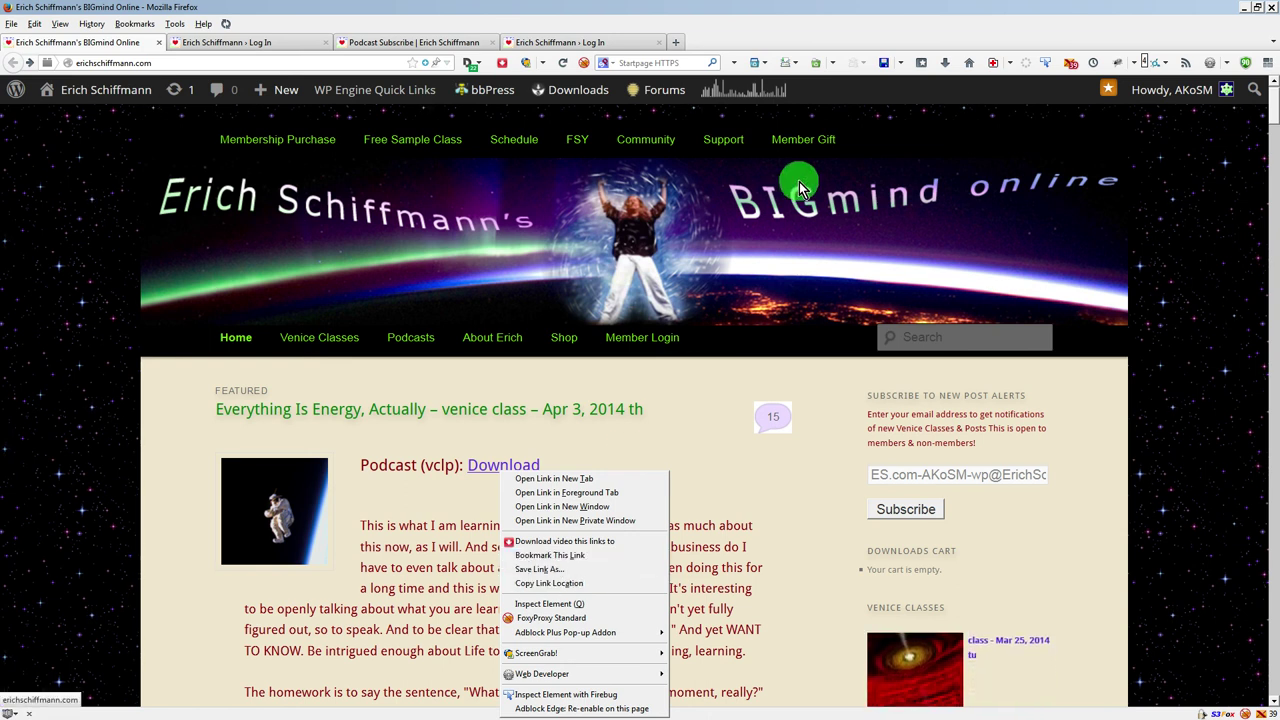
# Step: Dismiss the link menu and go to Podcasts > Podcast Subscribe
pyautogui.click(698, 424)
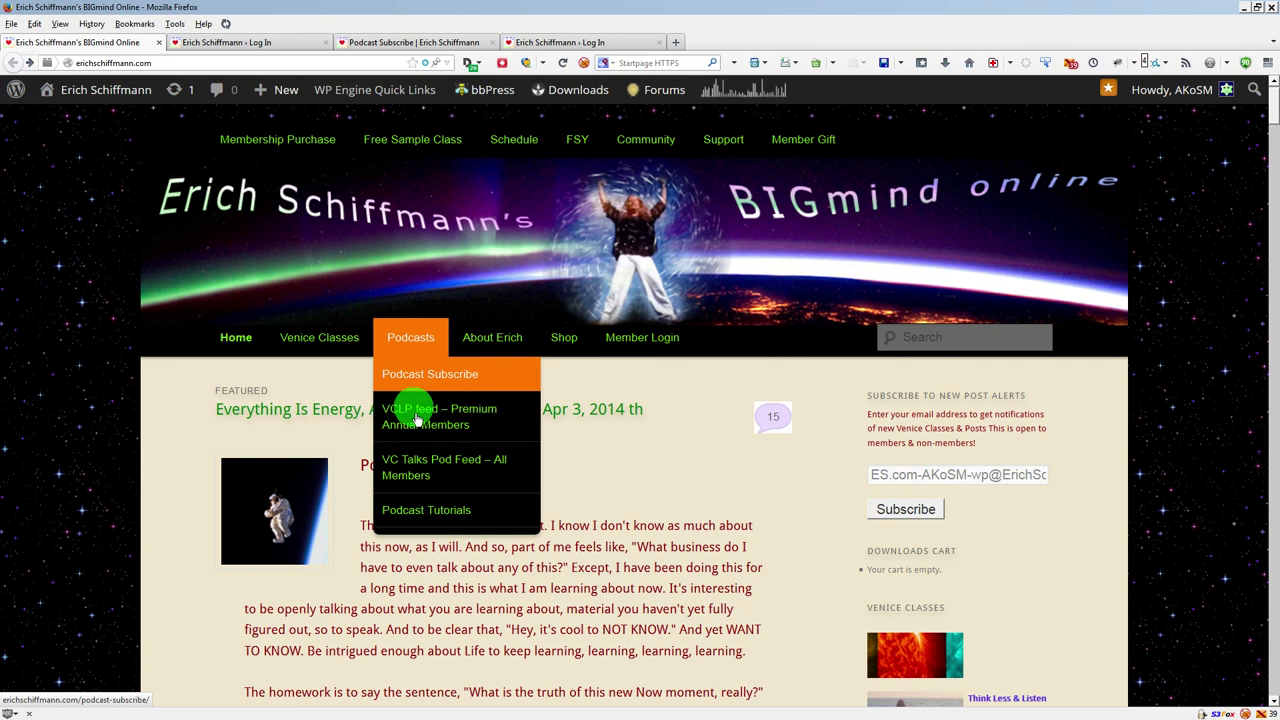
pyautogui.moveTo(410, 337)
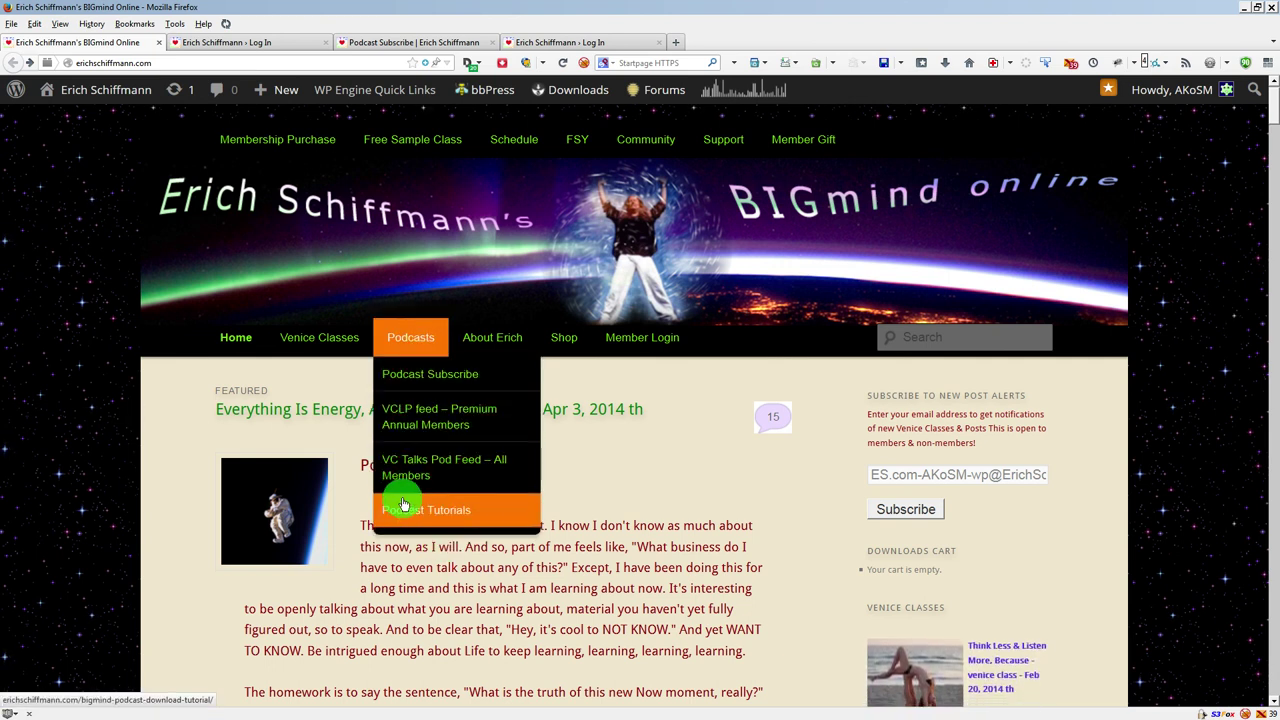
pyautogui.click(425, 387)
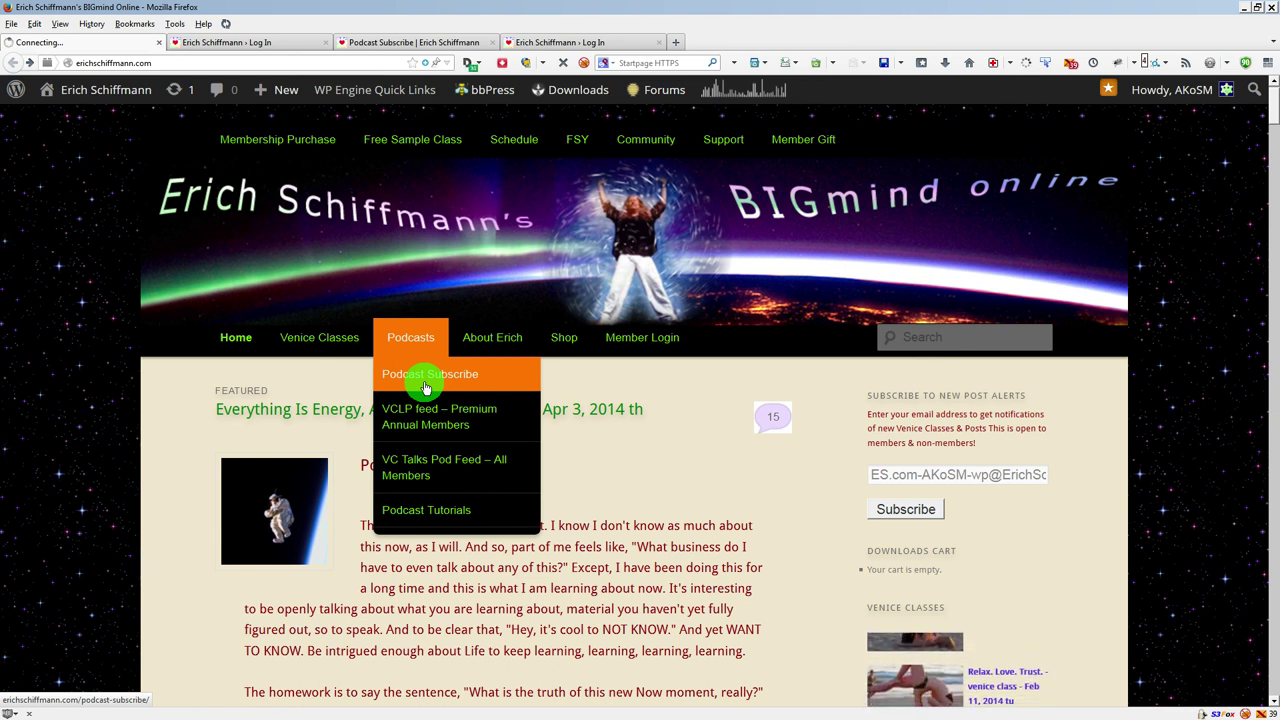
# Step: Load Podcast Subscribe, scroll to the Subscribe Here links, and try the Dharma Talk podcast
pyautogui.click(425, 388)
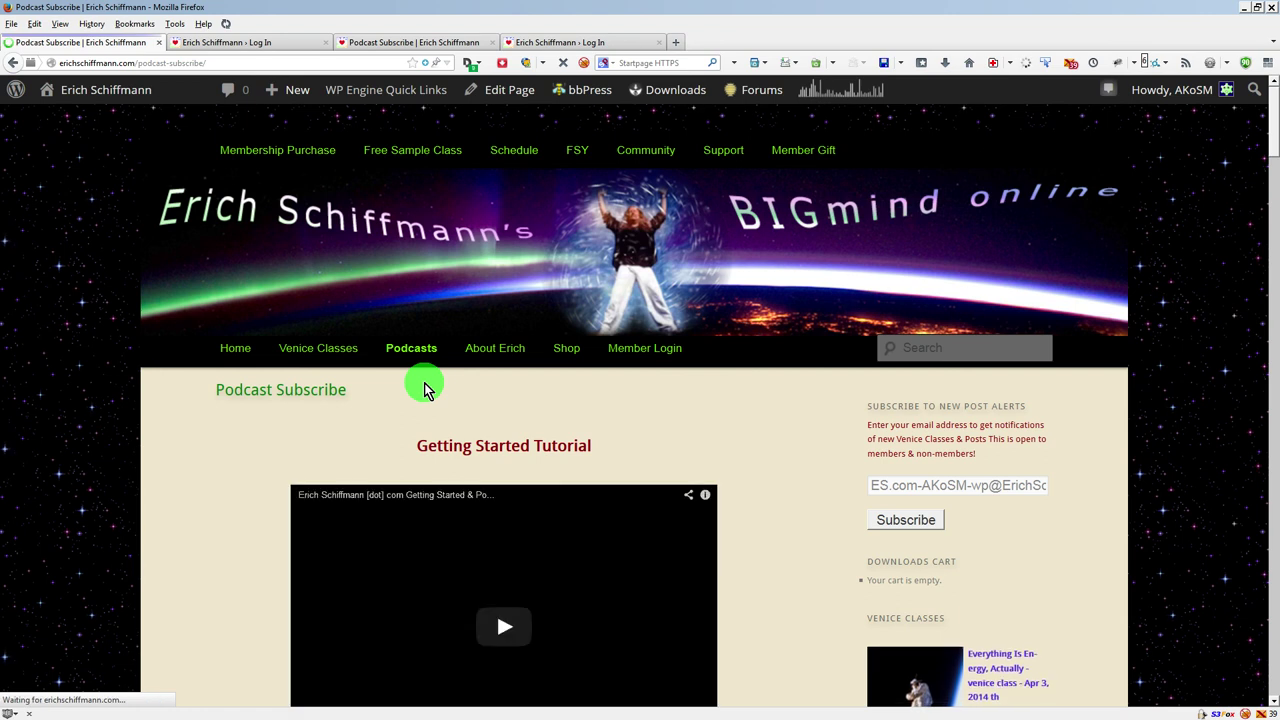
pyautogui.scroll(-4, 254, 464)
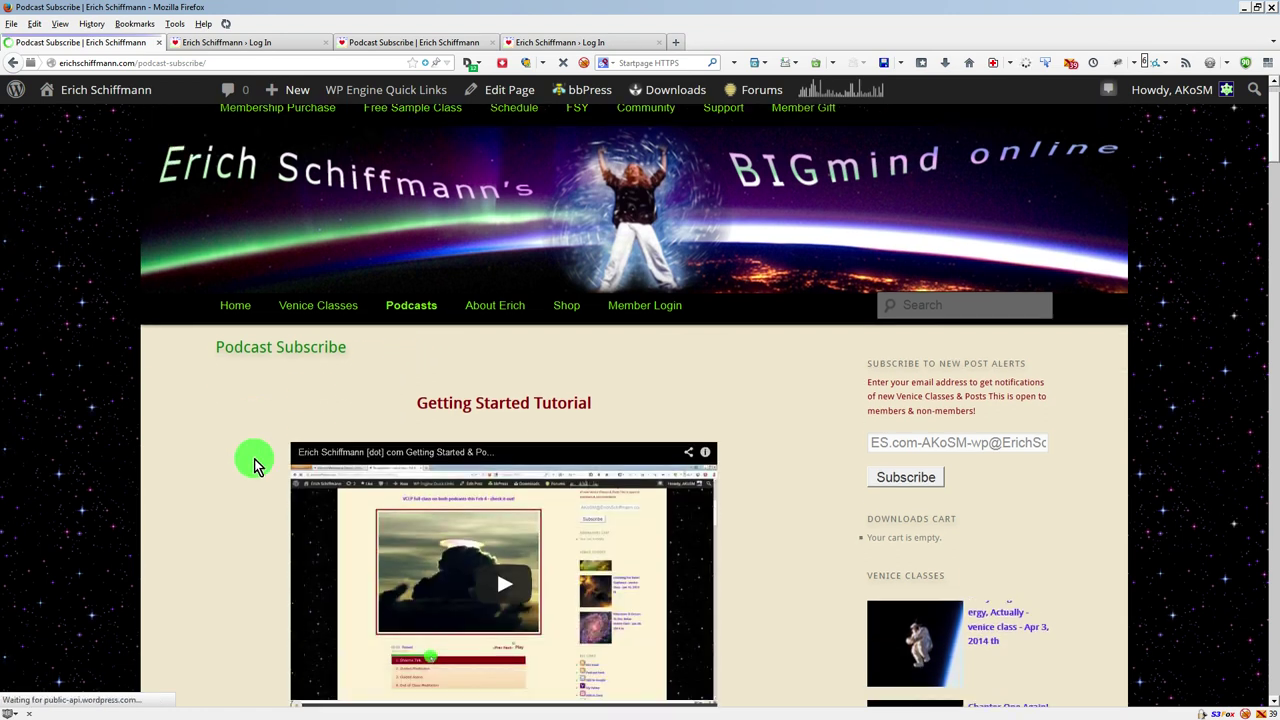
pyautogui.scroll(-1, 254, 464)
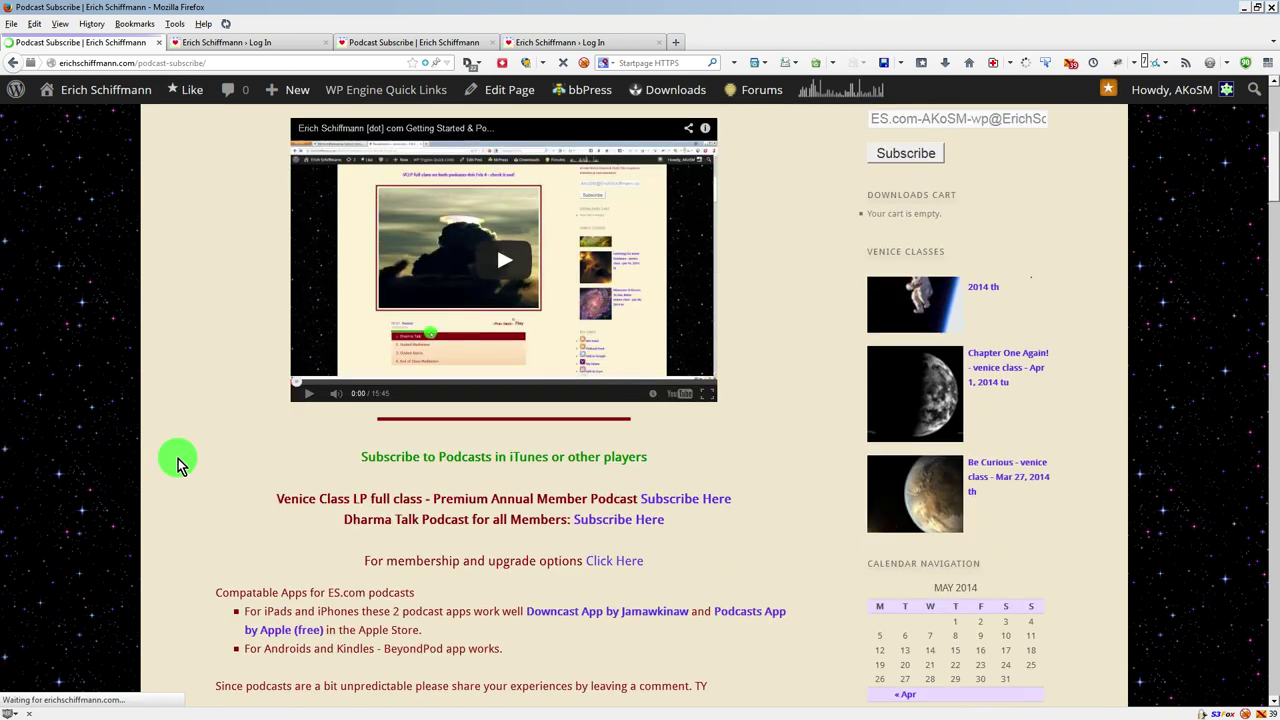
pyautogui.scroll(-1, 177, 460)
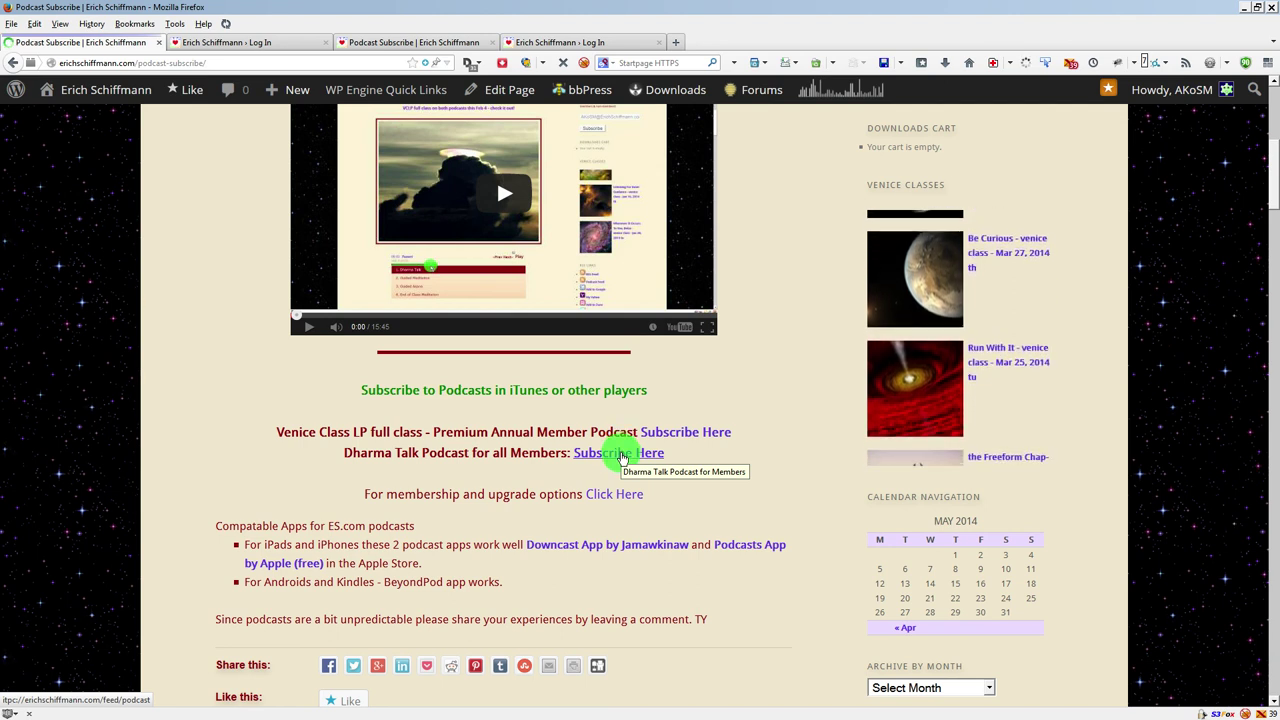
pyautogui.click(621, 458)
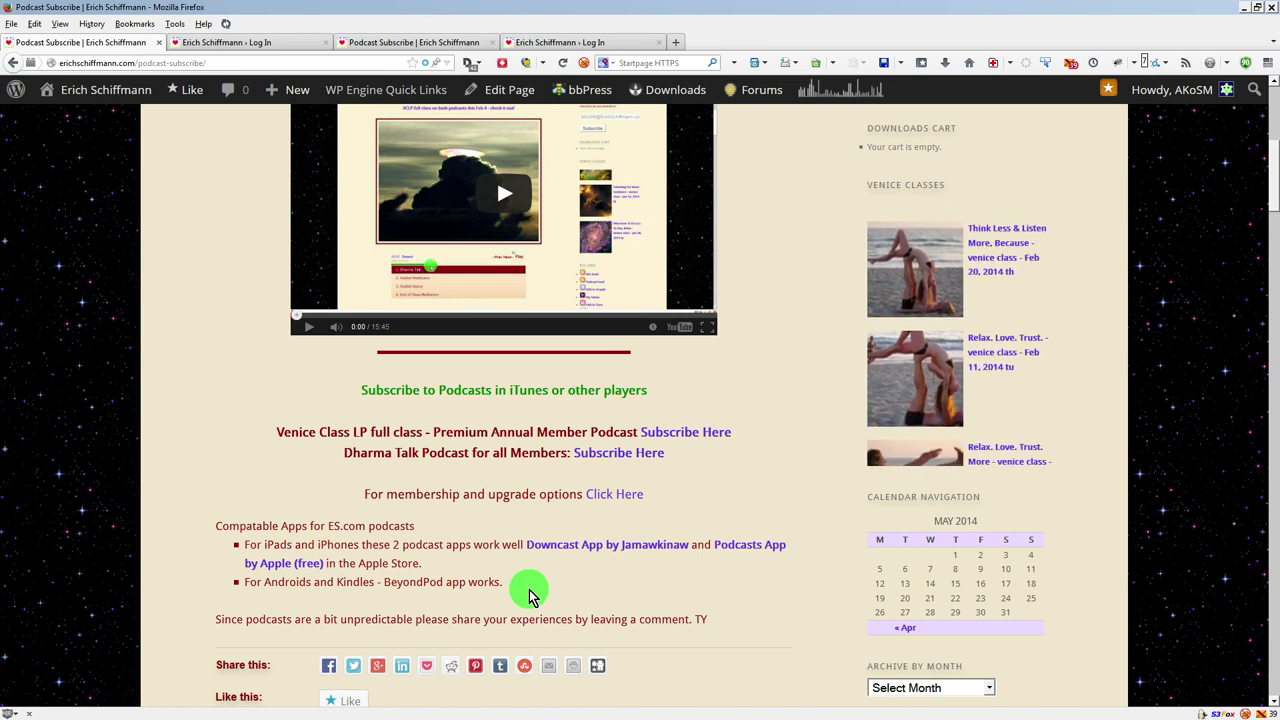
pyautogui.scroll(4, 527, 590)
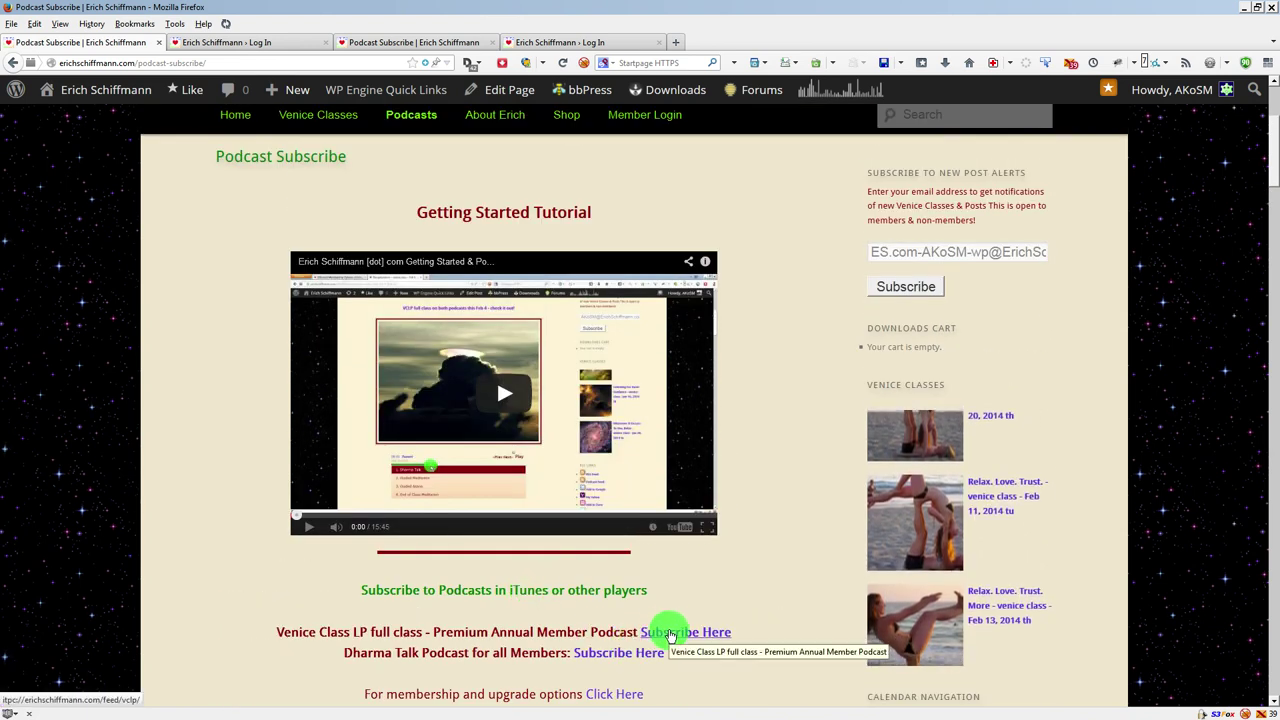
# Step: Subscribe to the Venice Class LP full class feed, sending it to iTunes
pyautogui.click(670, 633)
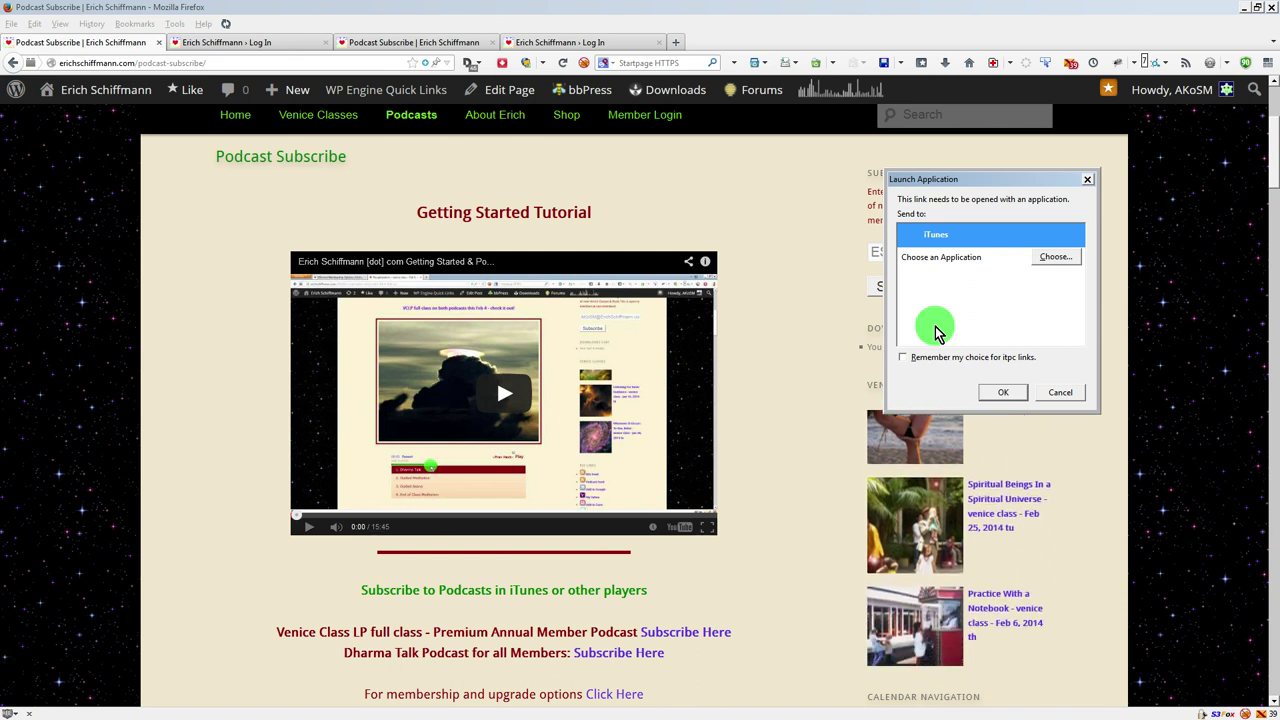
pyautogui.click(1005, 393)
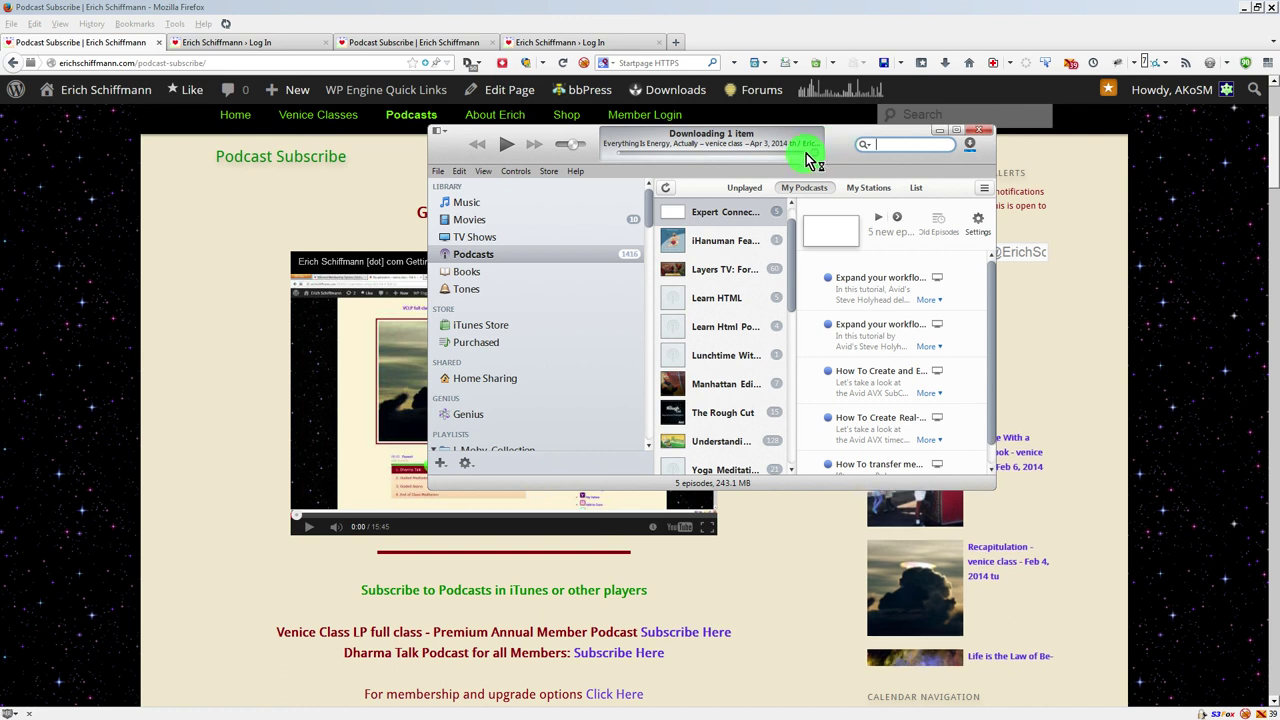
# Step: Maximize iTunes and select Erich Schiffmann's VCLP podcast in My Podcasts
pyautogui.click(958, 133)
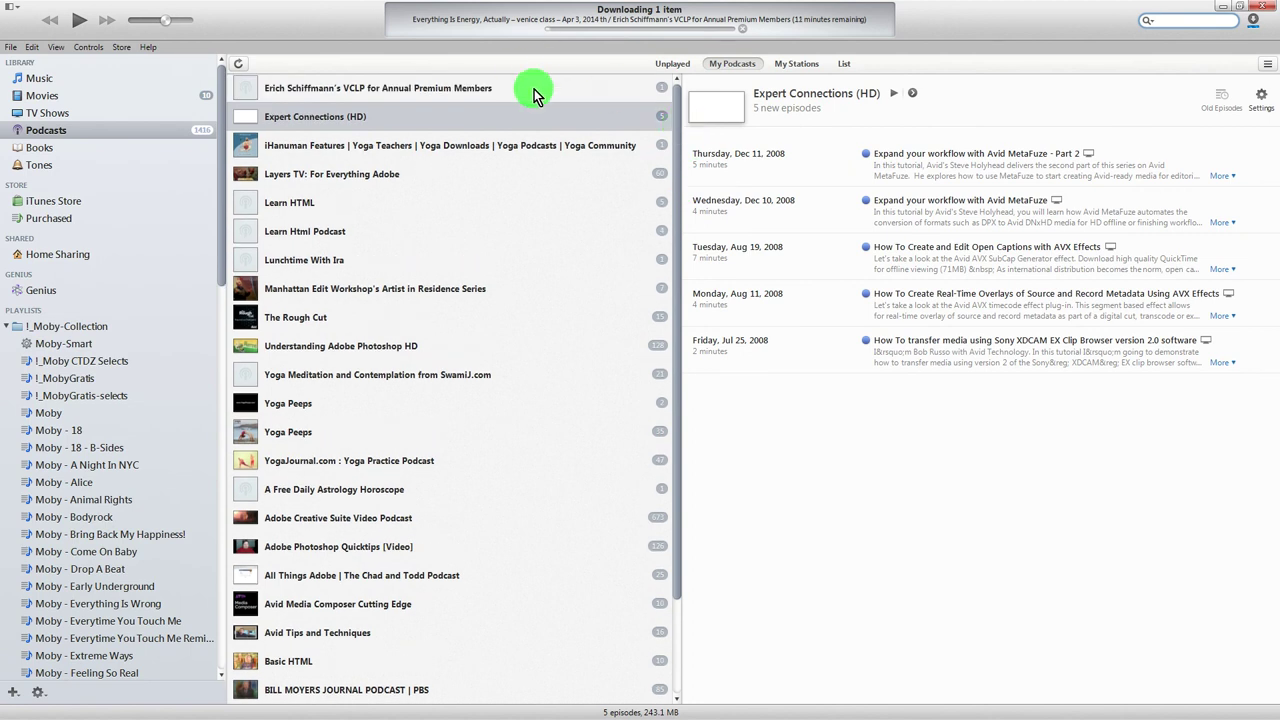
pyautogui.click(528, 94)
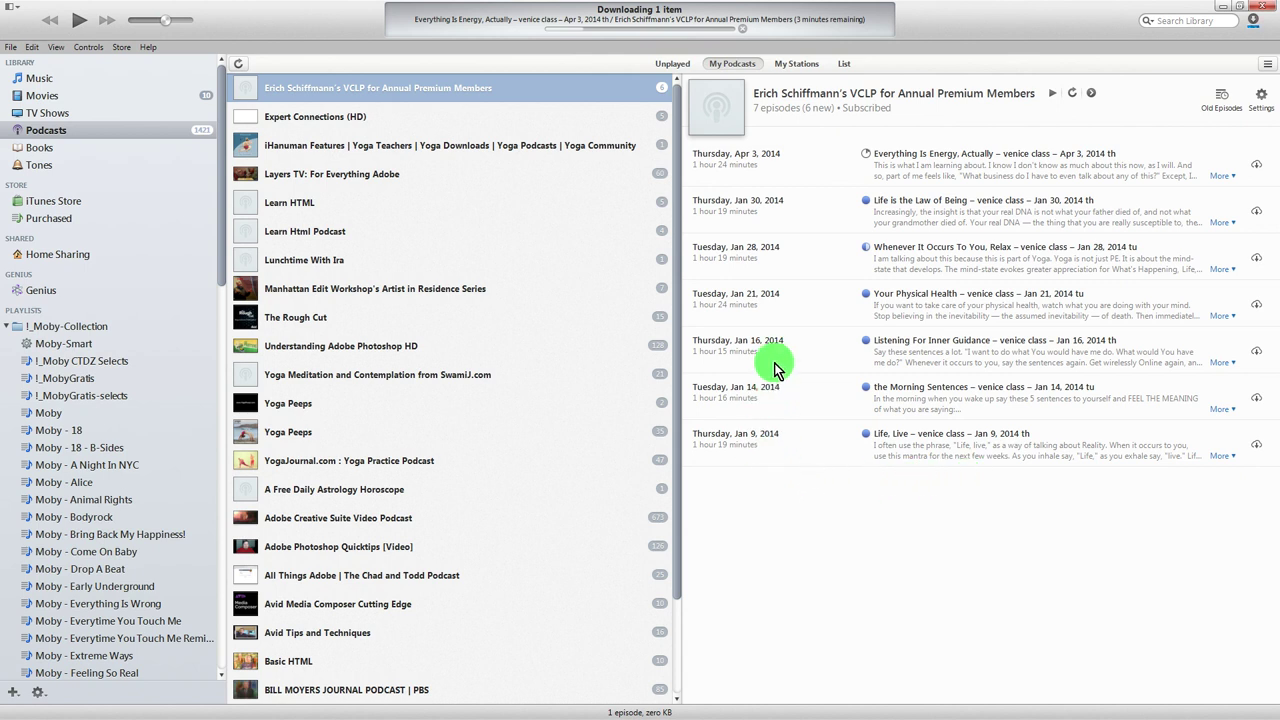
# Step: Browse the VCLP podcast's Old Episodes list and select the Apr 3 Everything Is Energy episode
pyautogui.click(1218, 100)
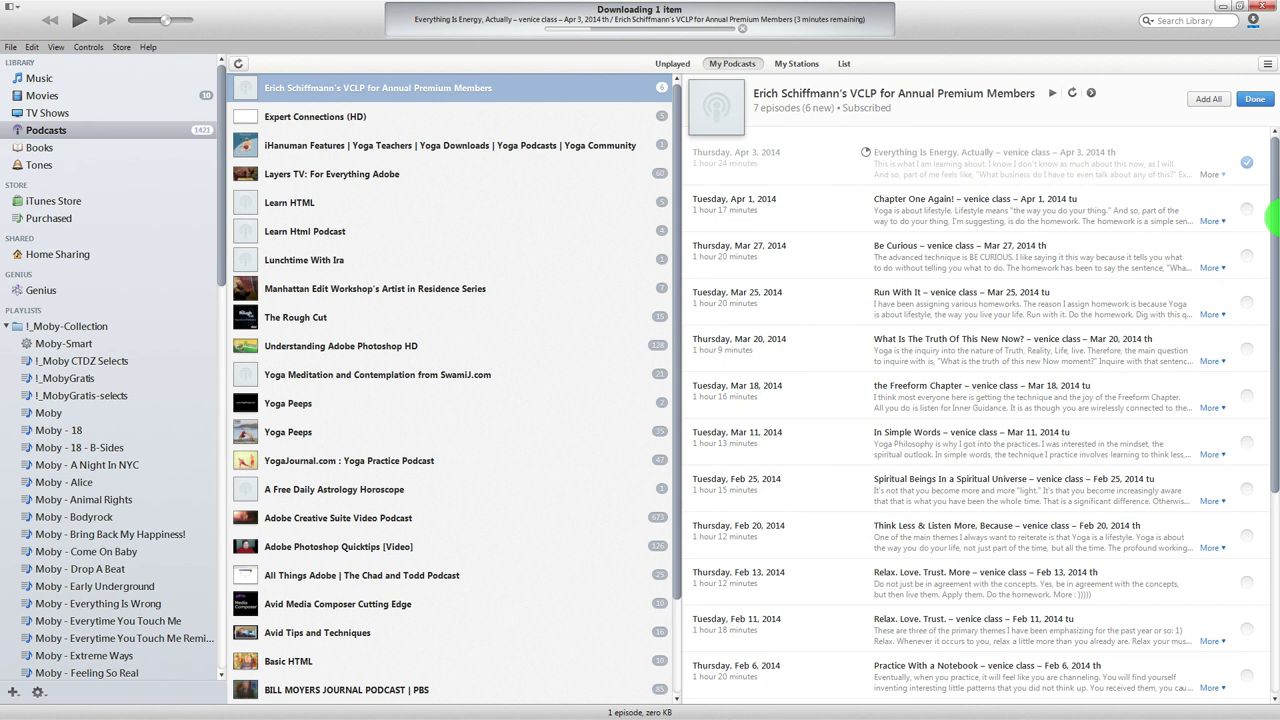
pyautogui.moveTo(1276, 215); pyautogui.dragTo(1276, 487)
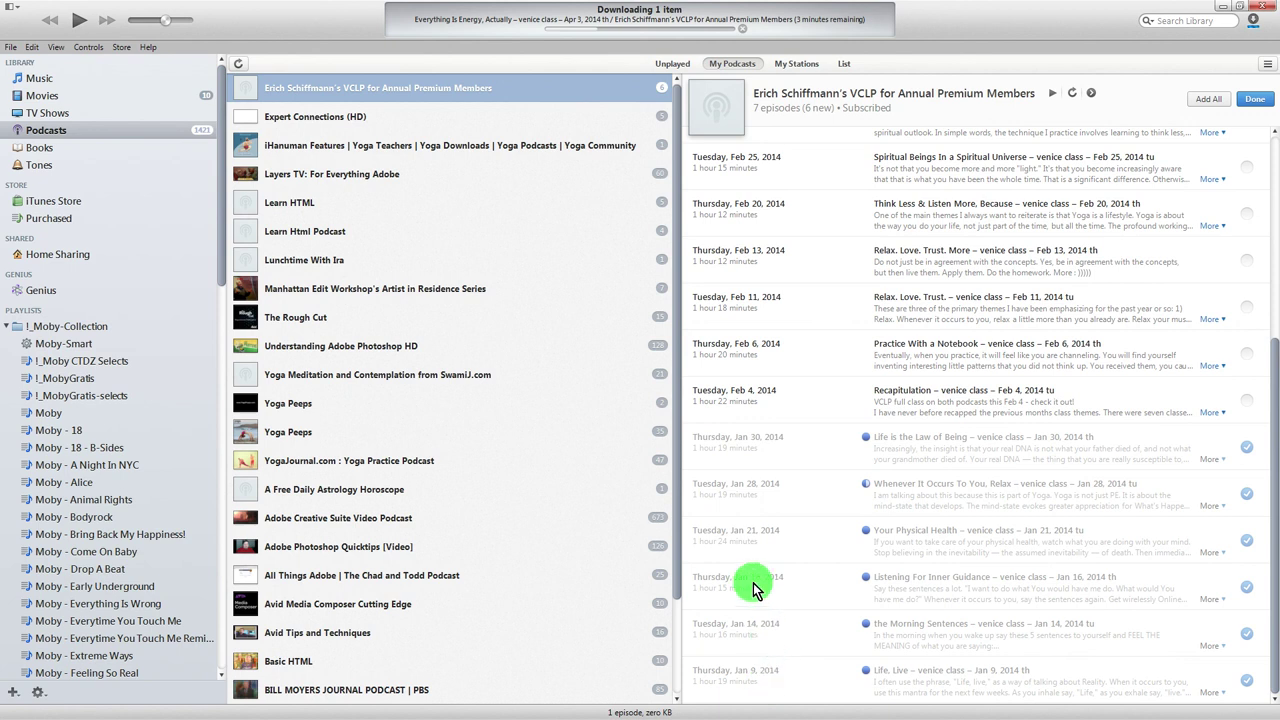
pyautogui.click(980, 262)
pyautogui.moveTo(1275, 365); pyautogui.dragTo(1257, 152)
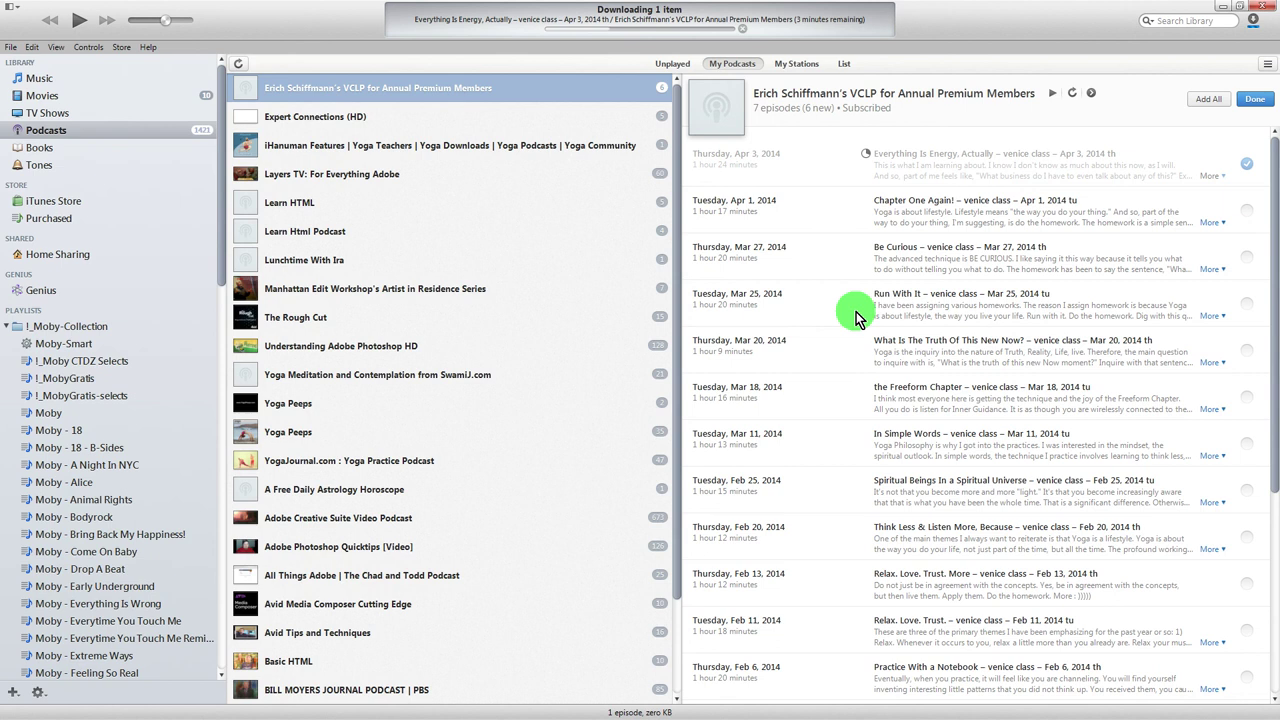
pyautogui.click(988, 160)
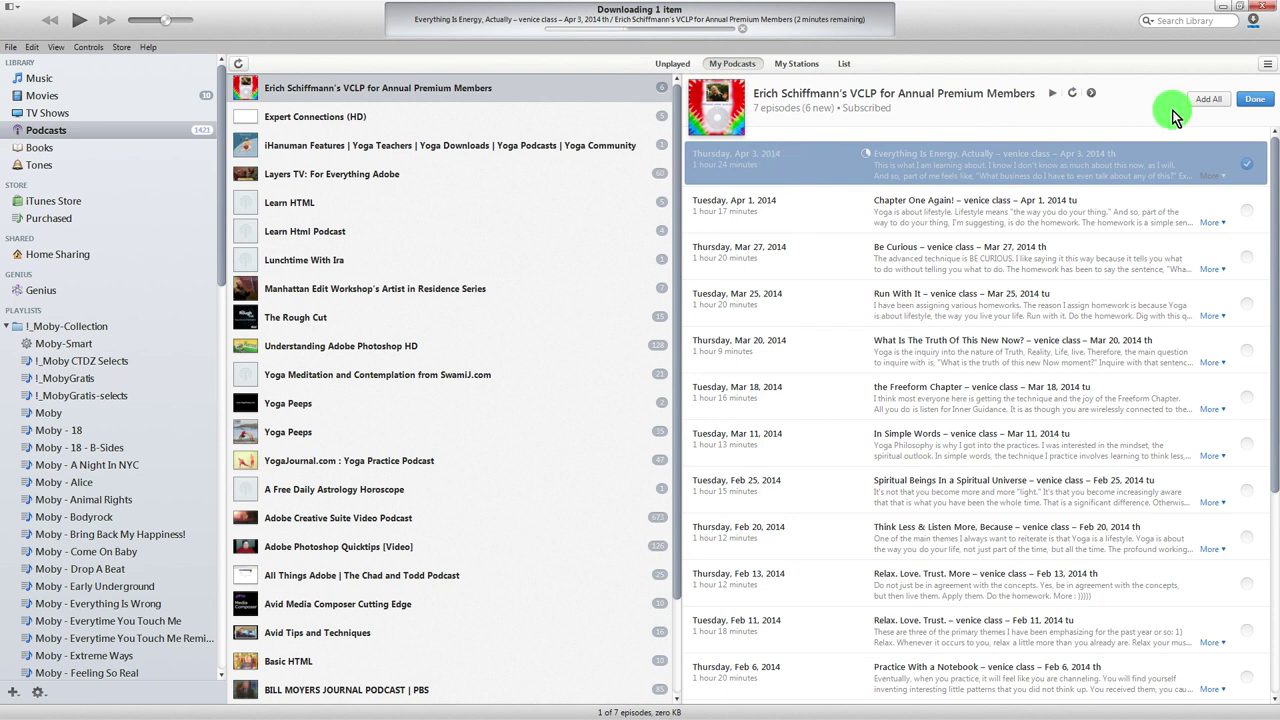
# Step: Close Old Episodes and keep the podcast settings on All Episodes
pyautogui.click(1254, 99)
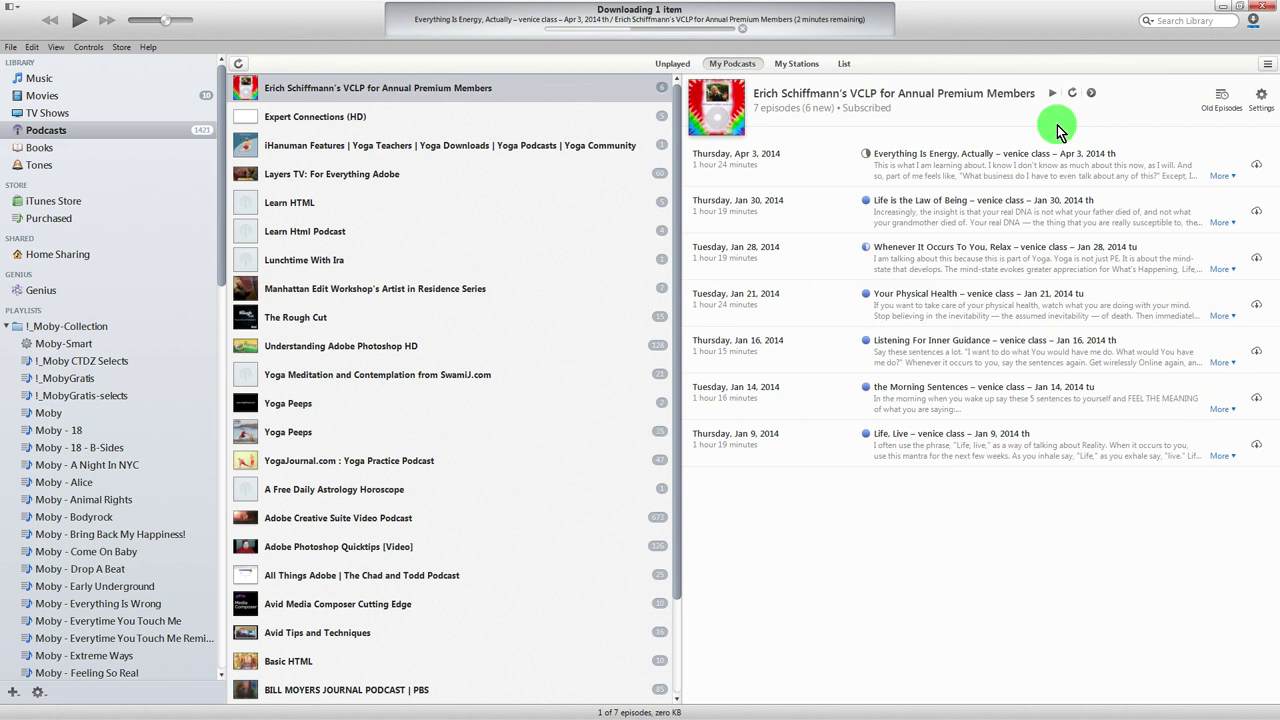
pyautogui.click(1261, 95)
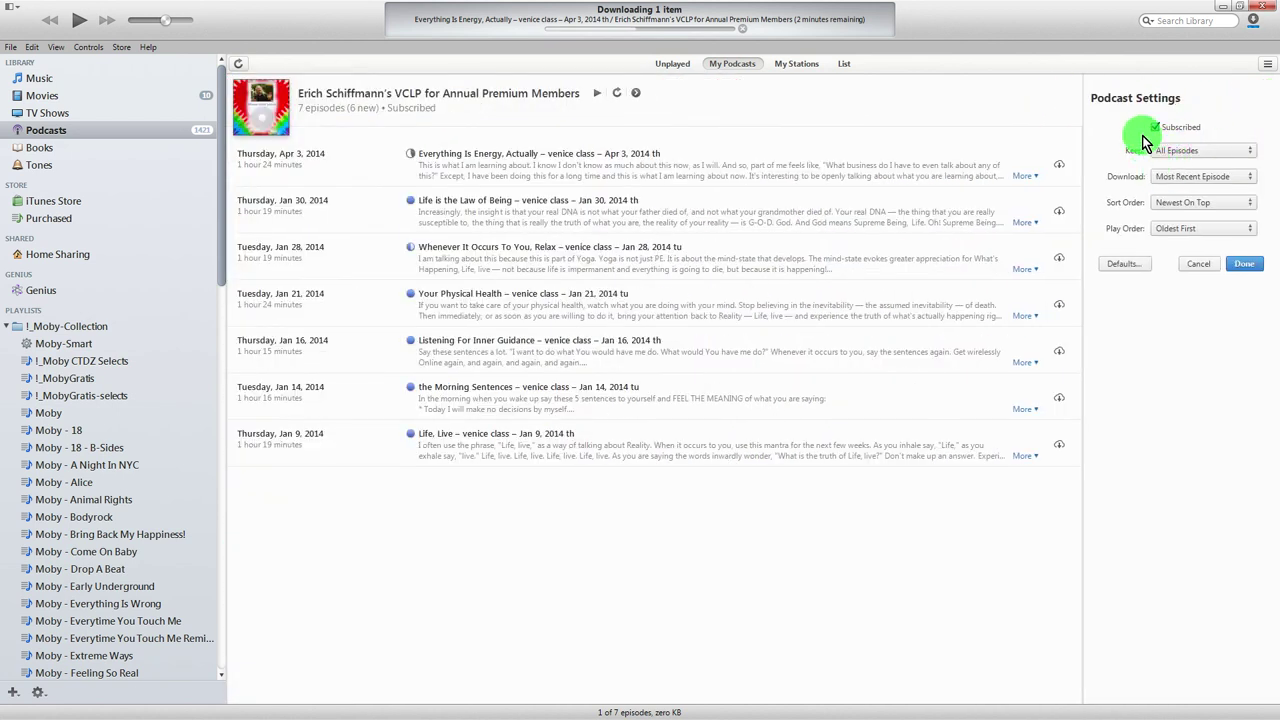
pyautogui.click(1236, 152)
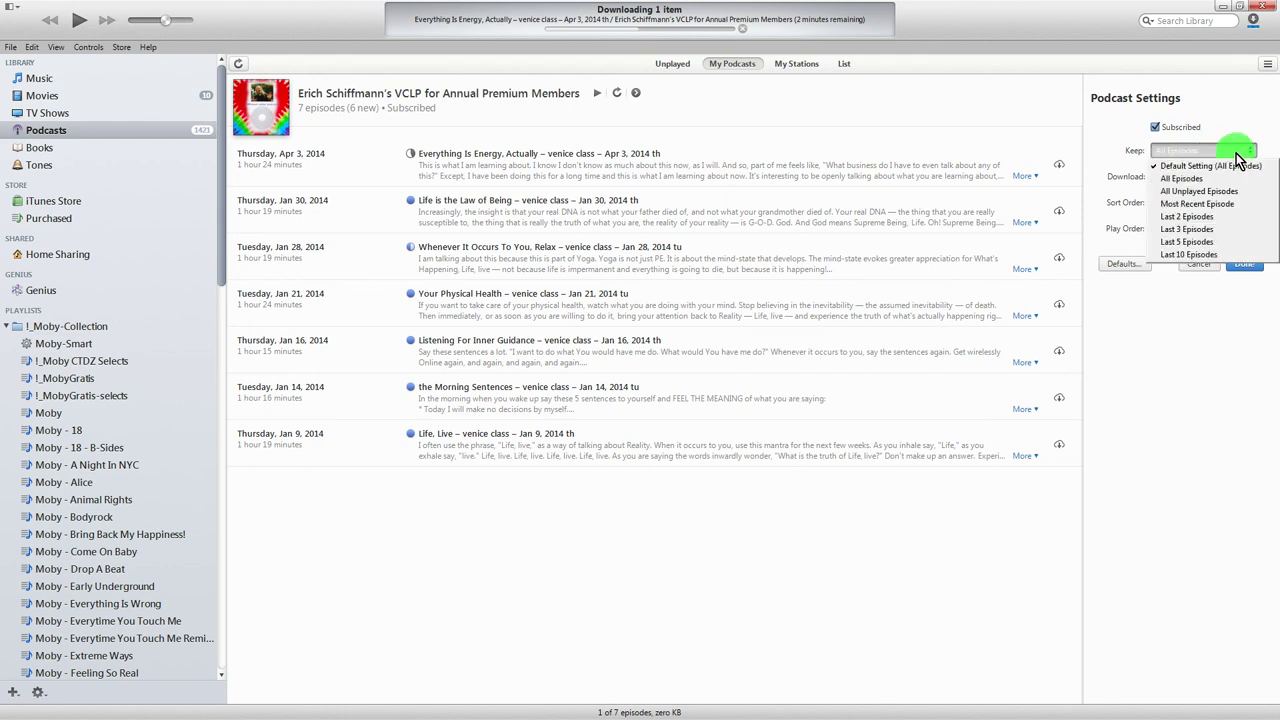
pyautogui.click(1224, 116)
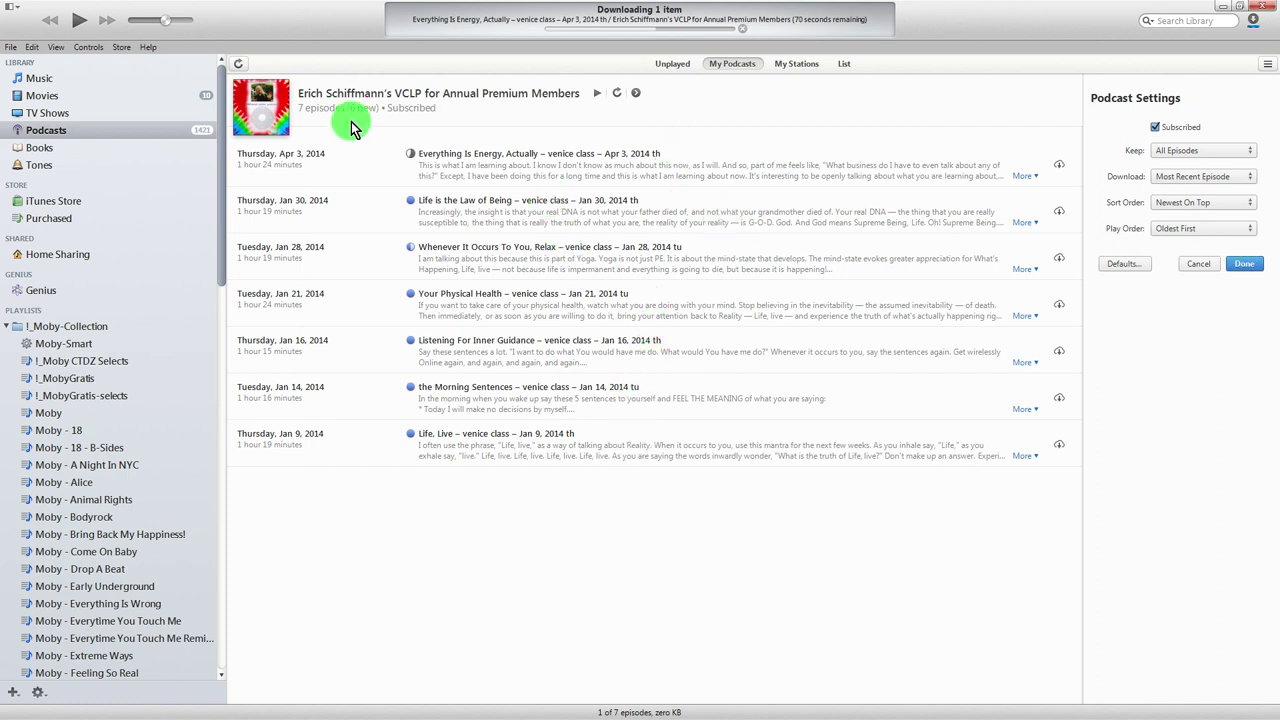
# Step: Play the Apr 3 'Everything Is Energy, Actually' episode in iTunes
pyautogui.click(449, 163)
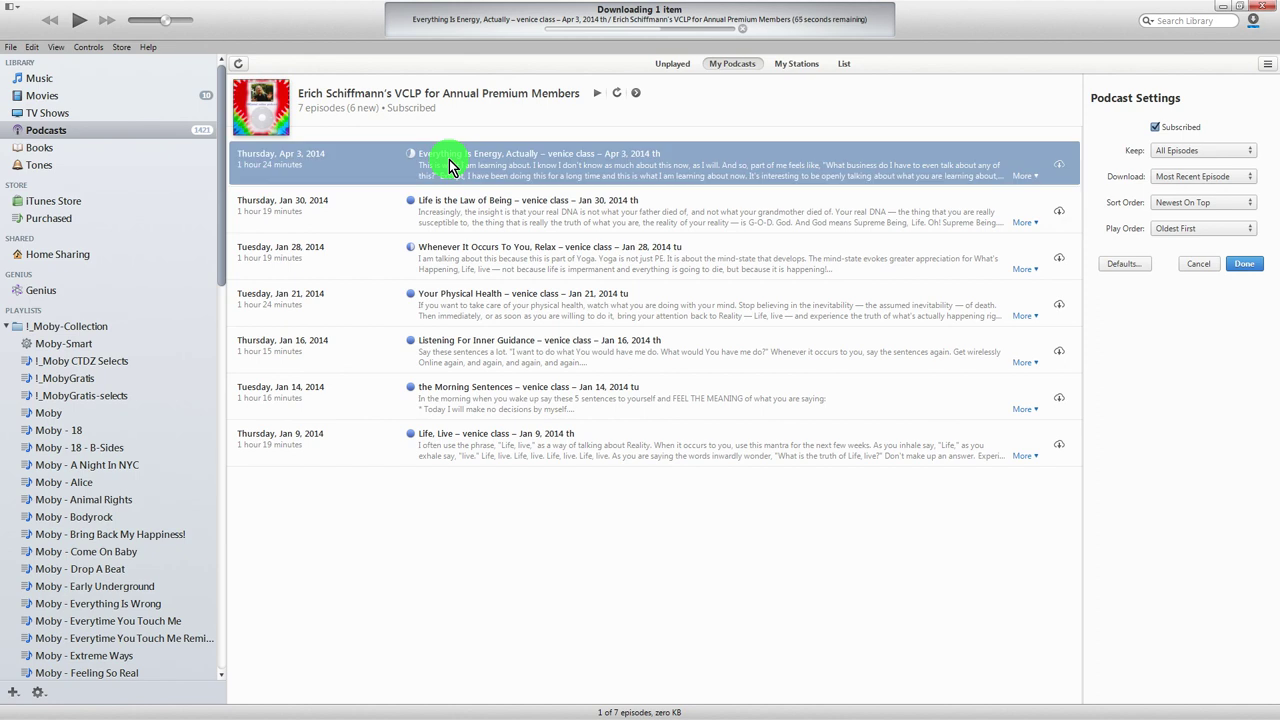
pyautogui.doubleClick(449, 159)
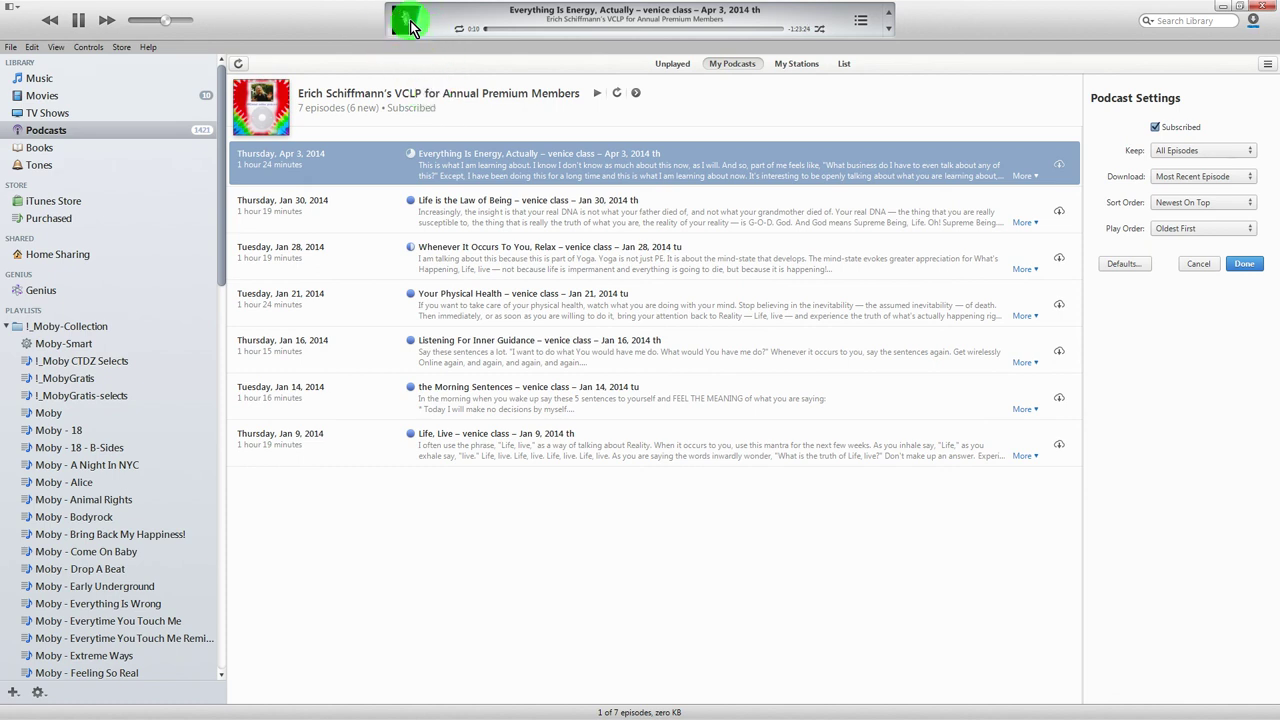
# Step: Clear the episode selection so the Apr 3 Everything Is Energy class stops playing
pyautogui.click(440, 104)
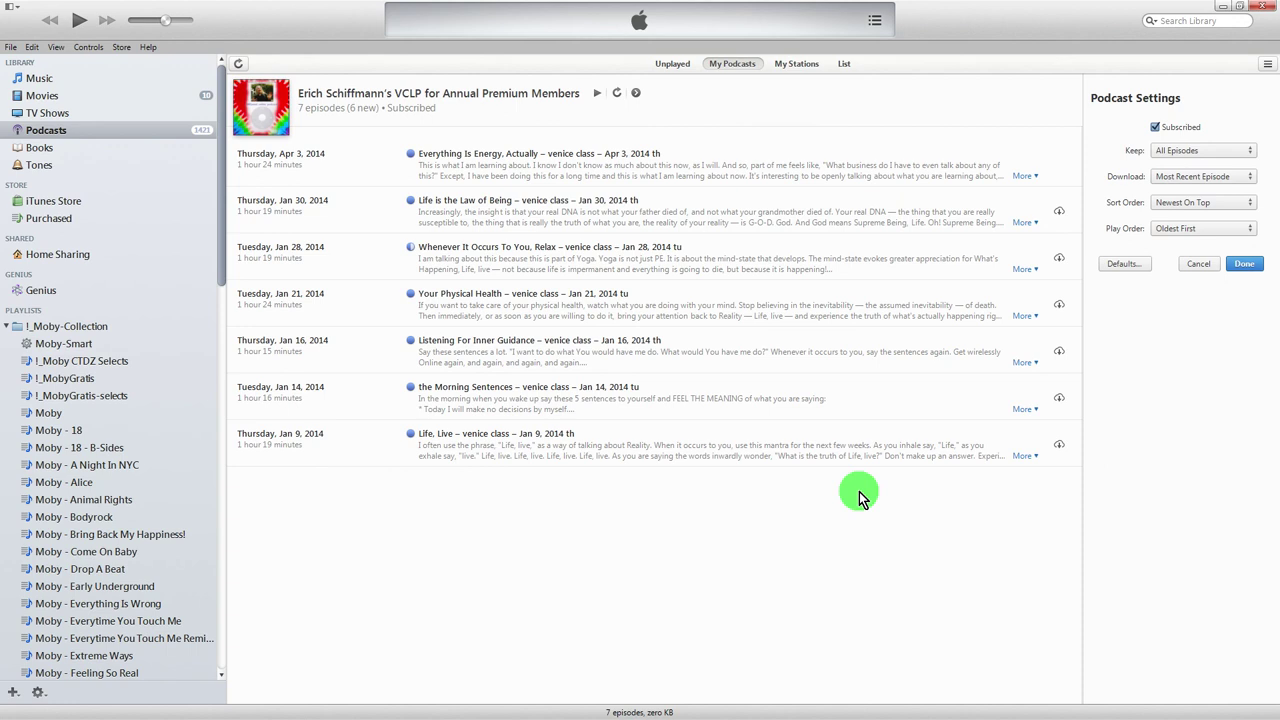
# Step: Reselect Everything Is Energy, return to the Podcasts library, and minimize iTunes
pyautogui.click(634, 163)
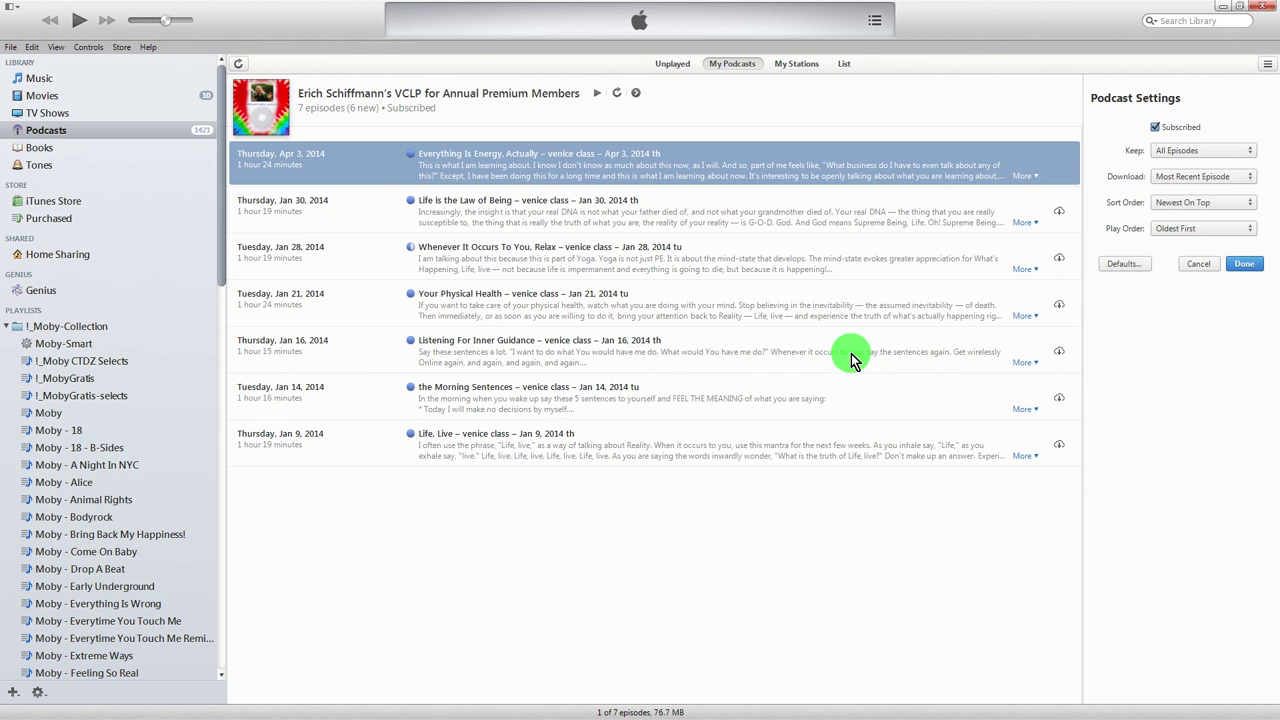
pyautogui.click(66, 132)
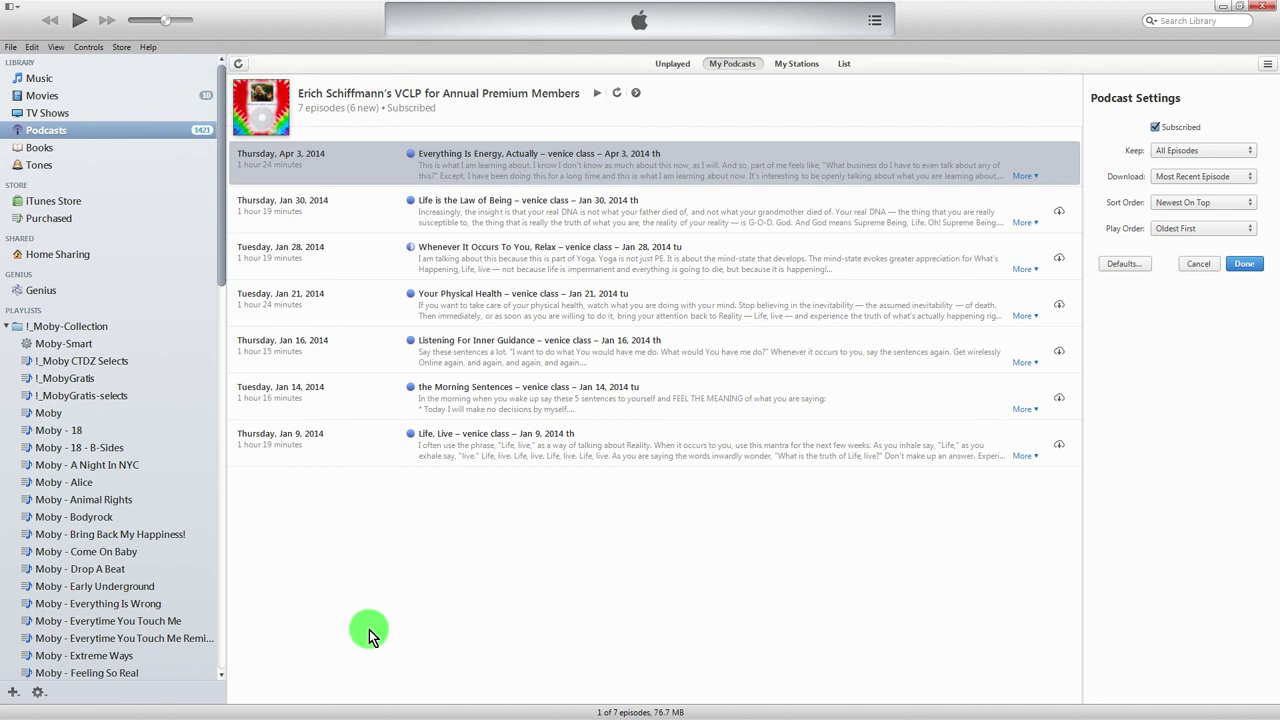
pyautogui.click(1222, 7)
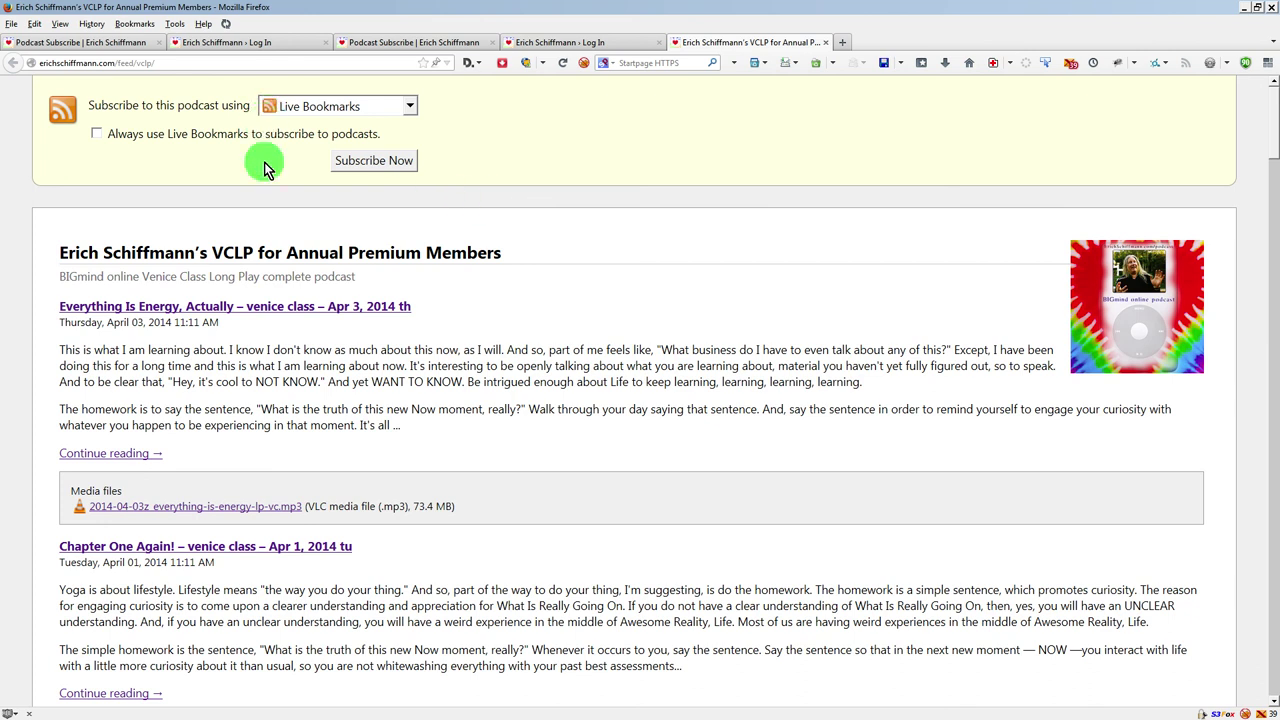
# Step: Check the 'Subscribe using' choices, then scroll the feed down to the Feb 25 class
pyautogui.click(409, 107)
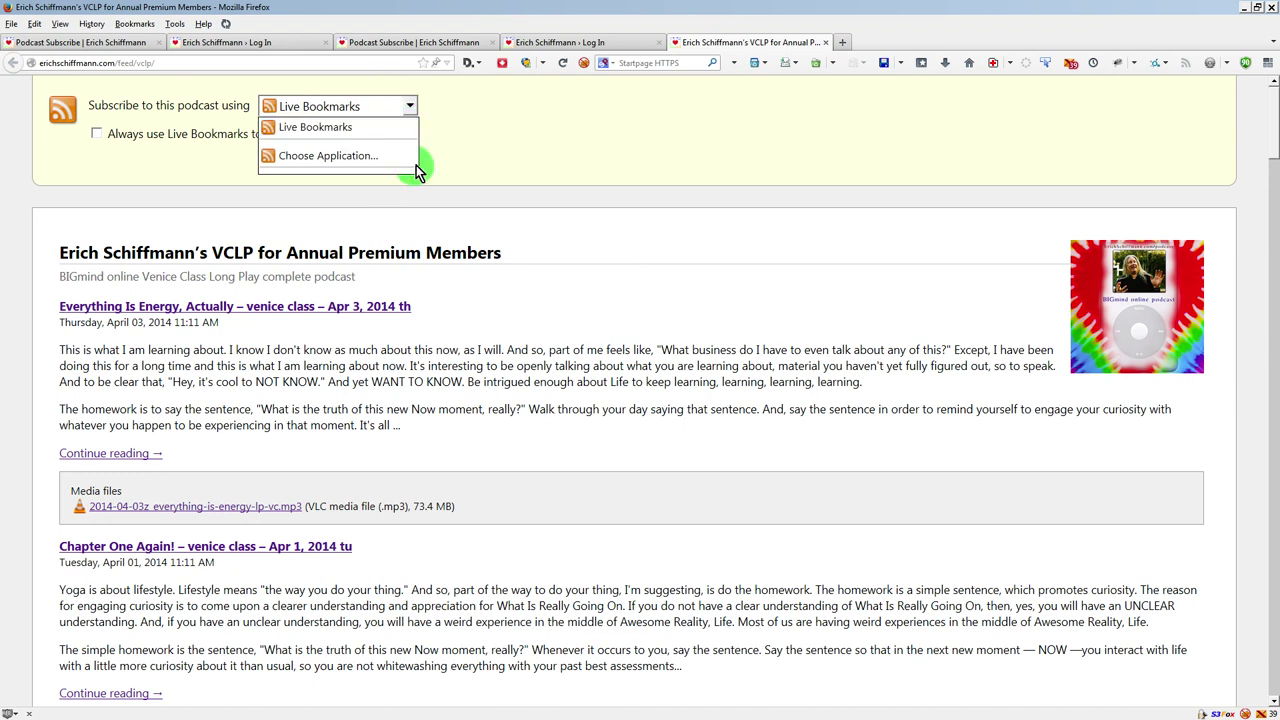
pyautogui.click(504, 144)
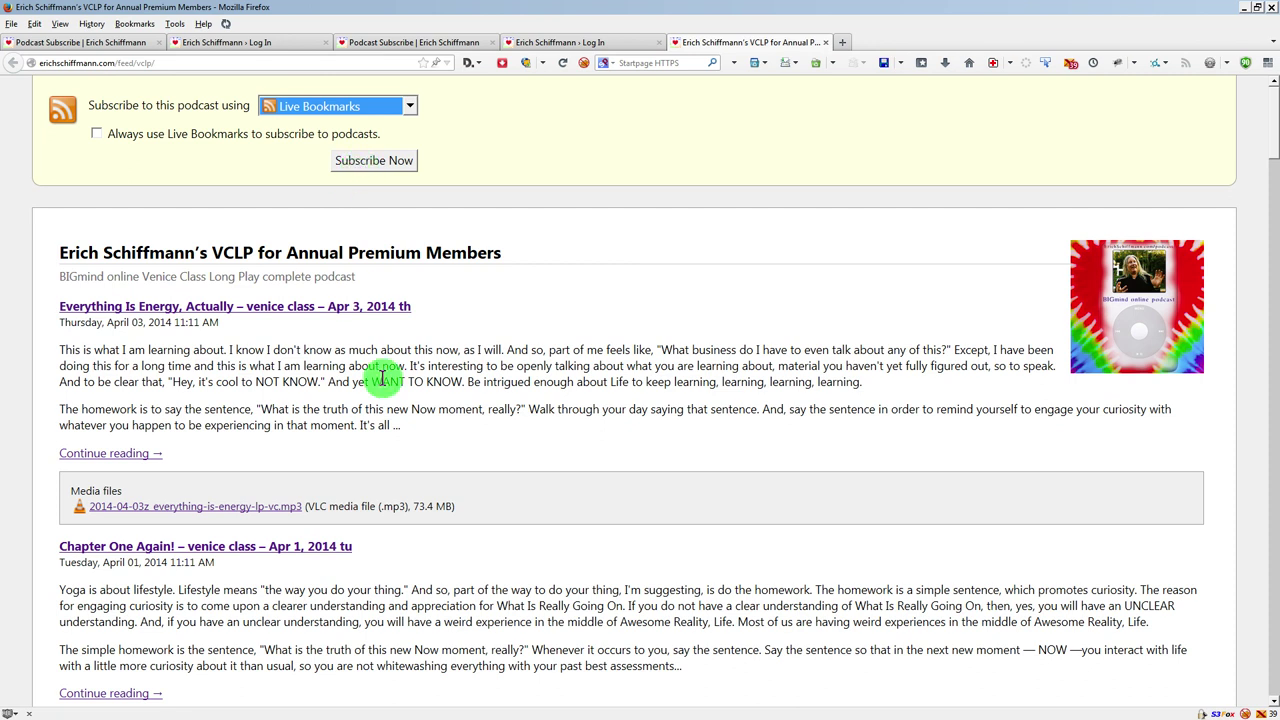
pyautogui.scroll(-3, 394, 410)
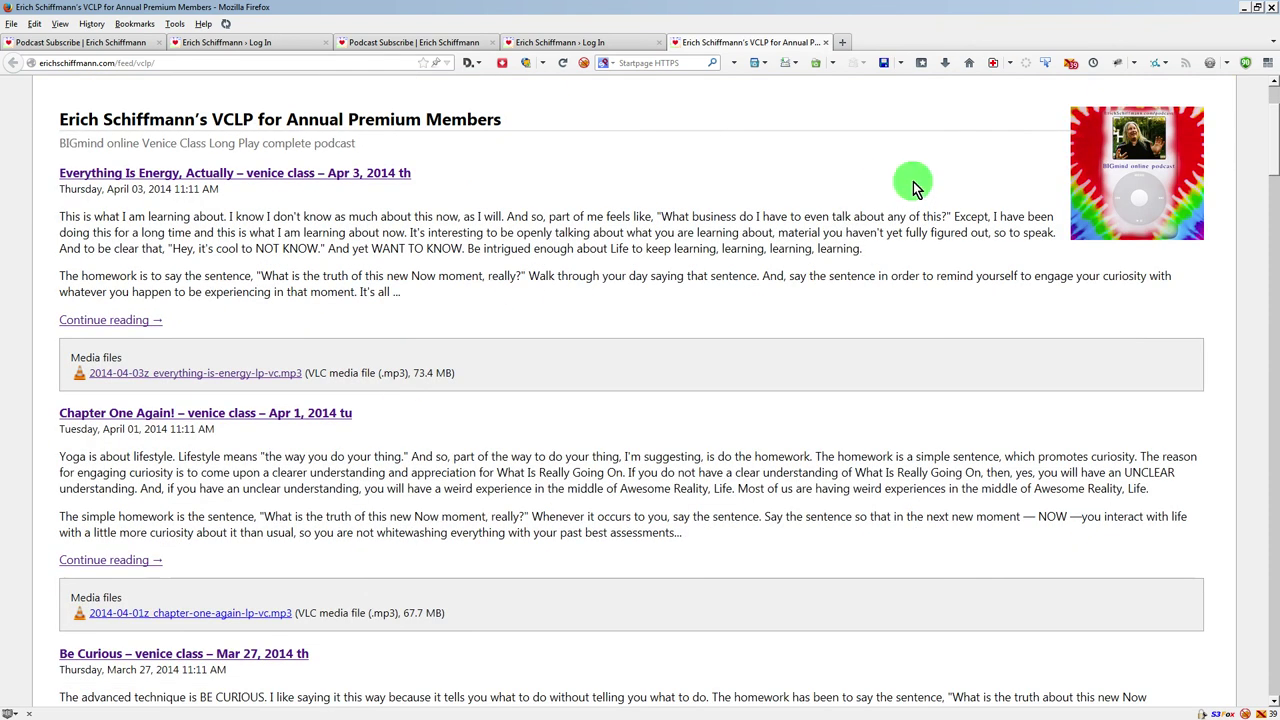
pyautogui.moveTo(1274, 155); pyautogui.dragTo(1268, 347)
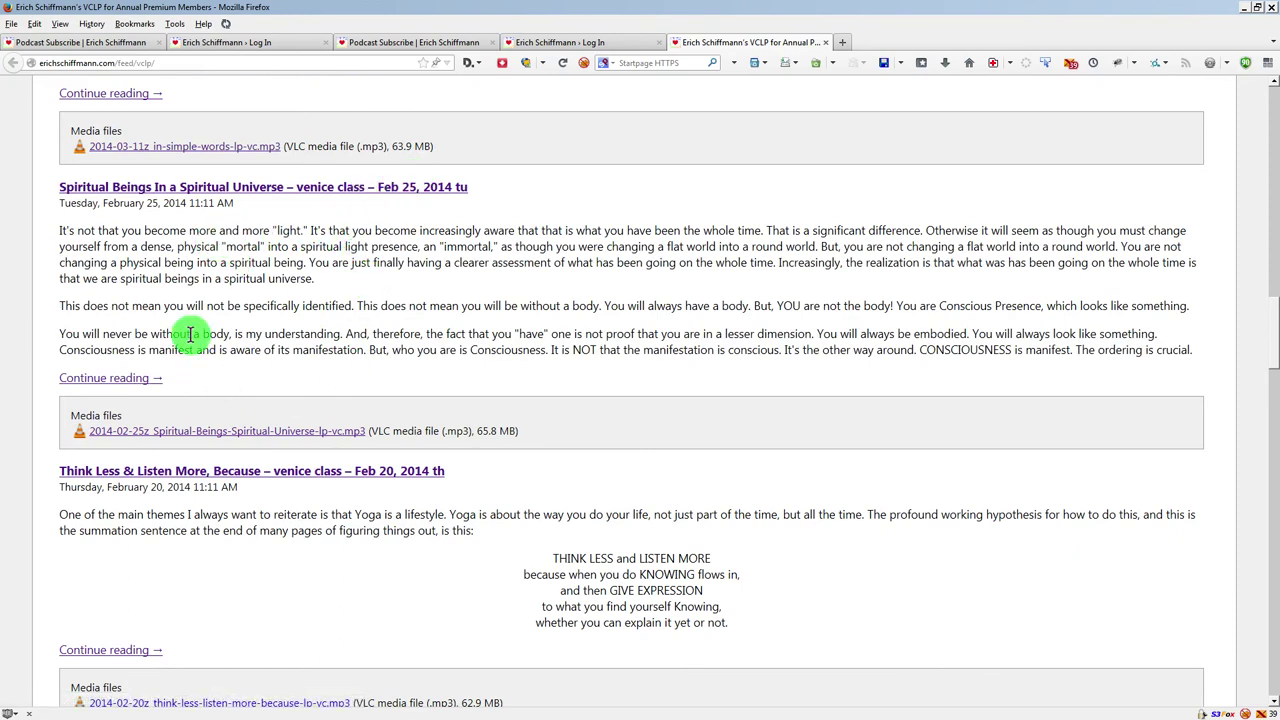
# Step: Open the Spiritual Beings In a Spiritual Universe post and pause its class audio
pyautogui.click(115, 383)
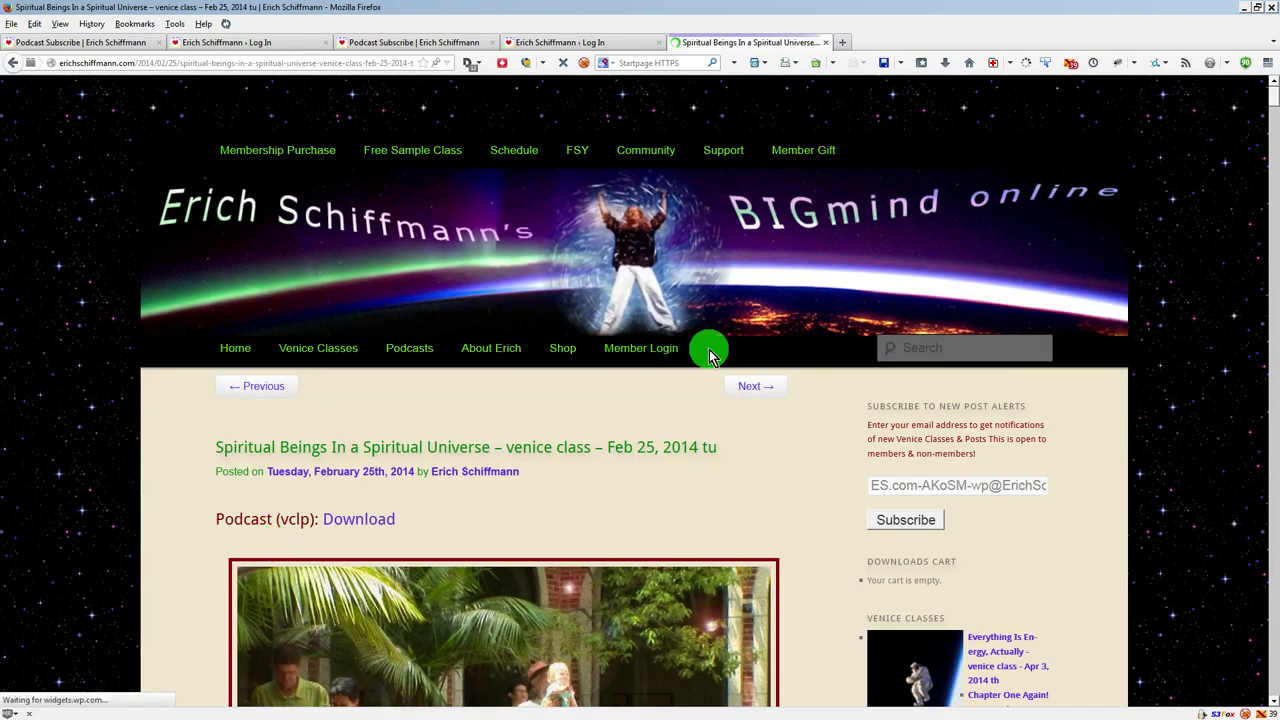
pyautogui.scroll(-10, 640, 400)
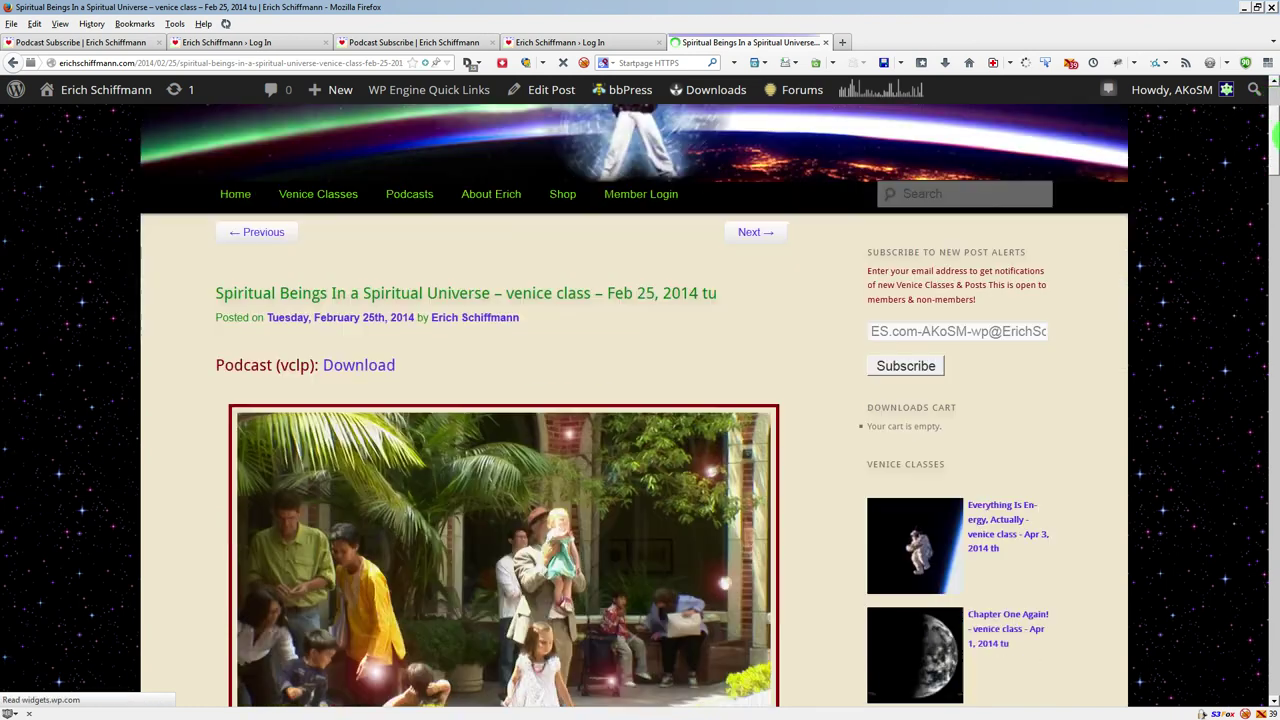
pyautogui.scroll(4, 500, 400)
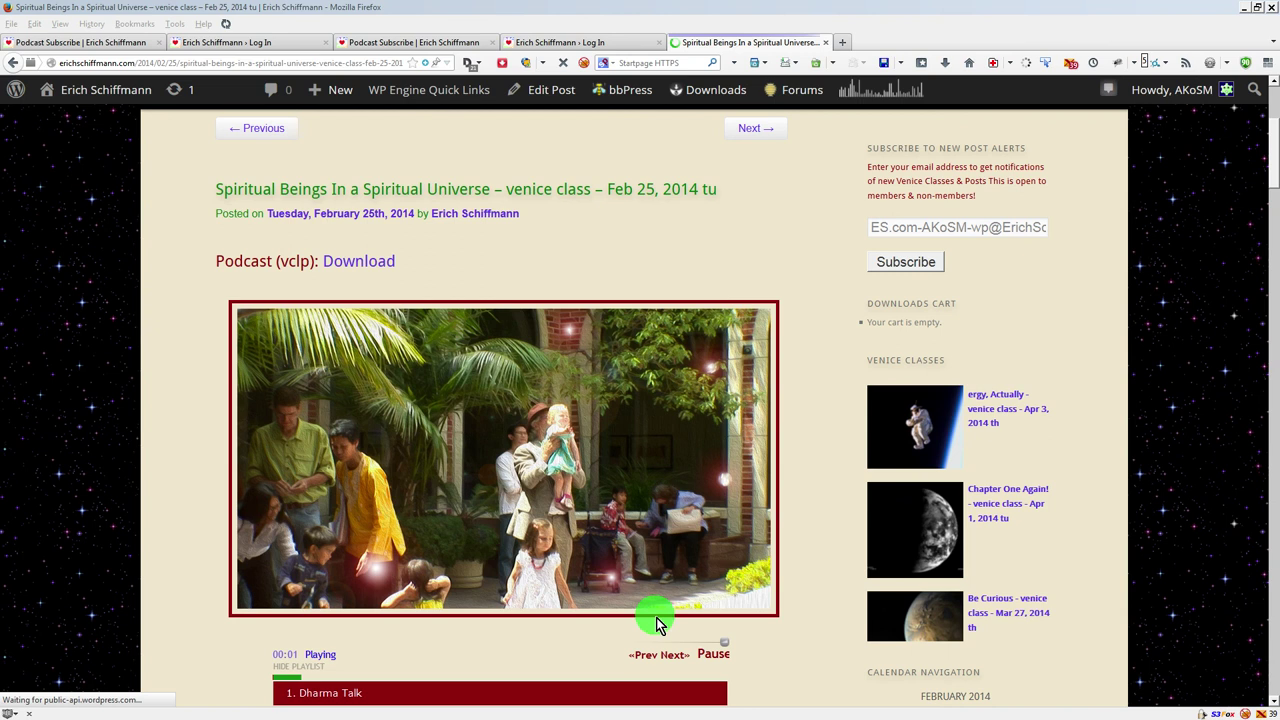
pyautogui.click(710, 656)
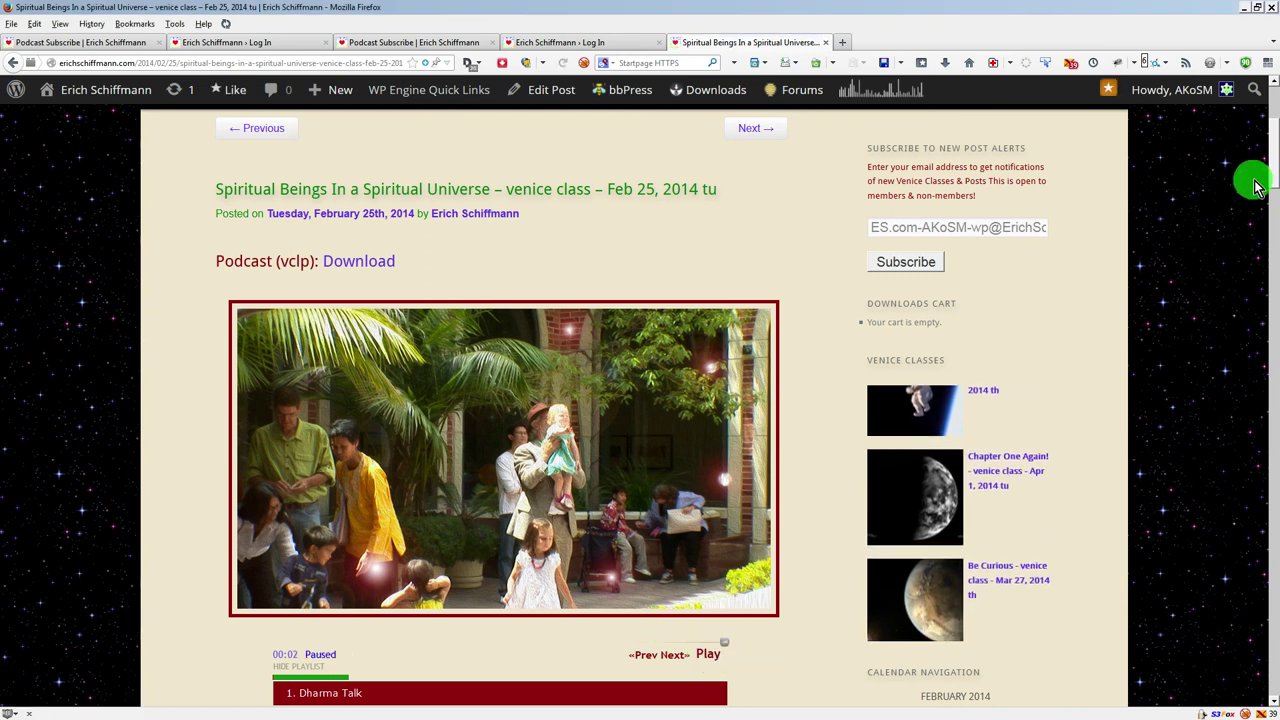
# Step: Scroll down the post to the FSY Freeform playlist album covers
pyautogui.moveTo(1268, 180); pyautogui.dragTo(1273, 201)
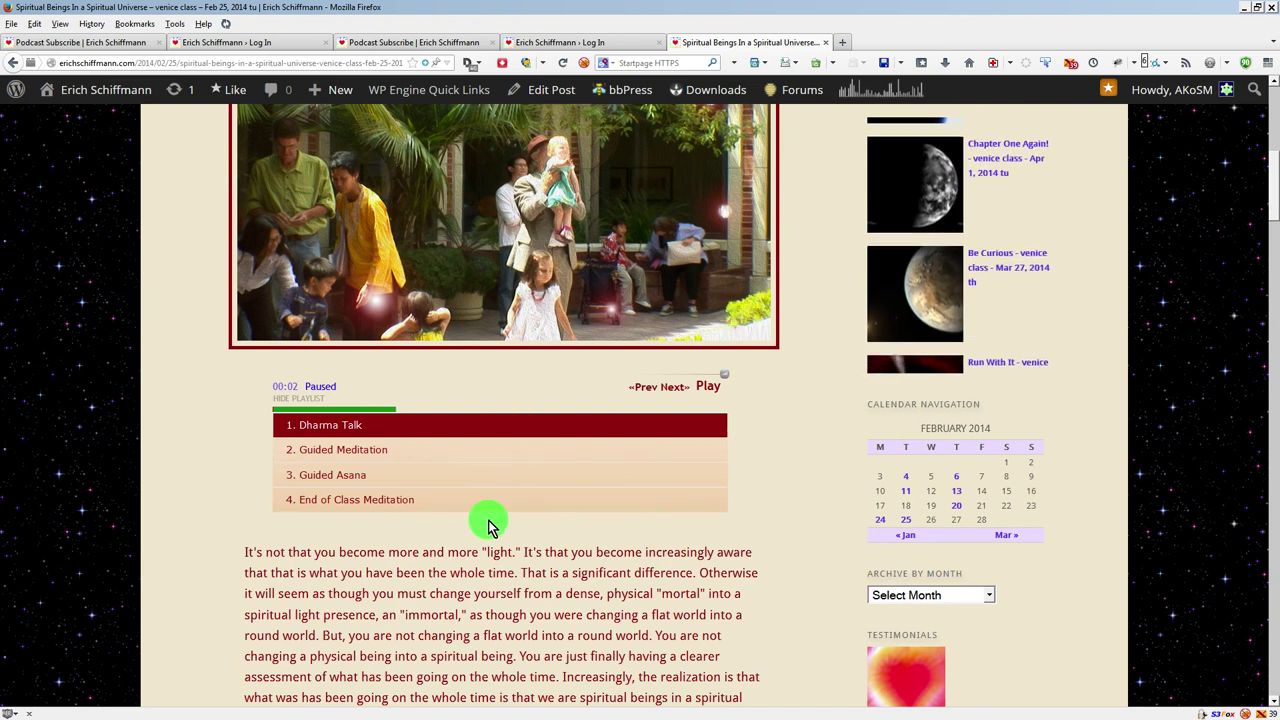
pyautogui.scroll(-3, 488, 522)
pyautogui.scroll(-2, 490, 525)
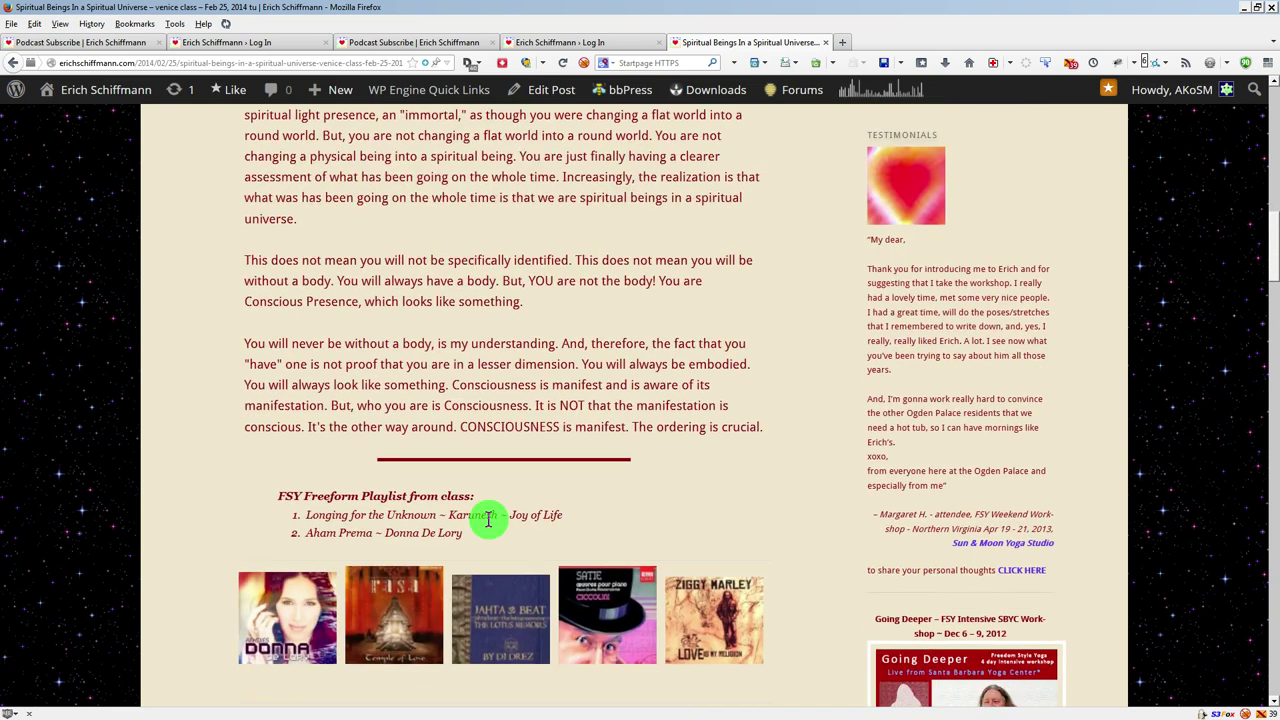
pyautogui.scroll(-1, 488, 518)
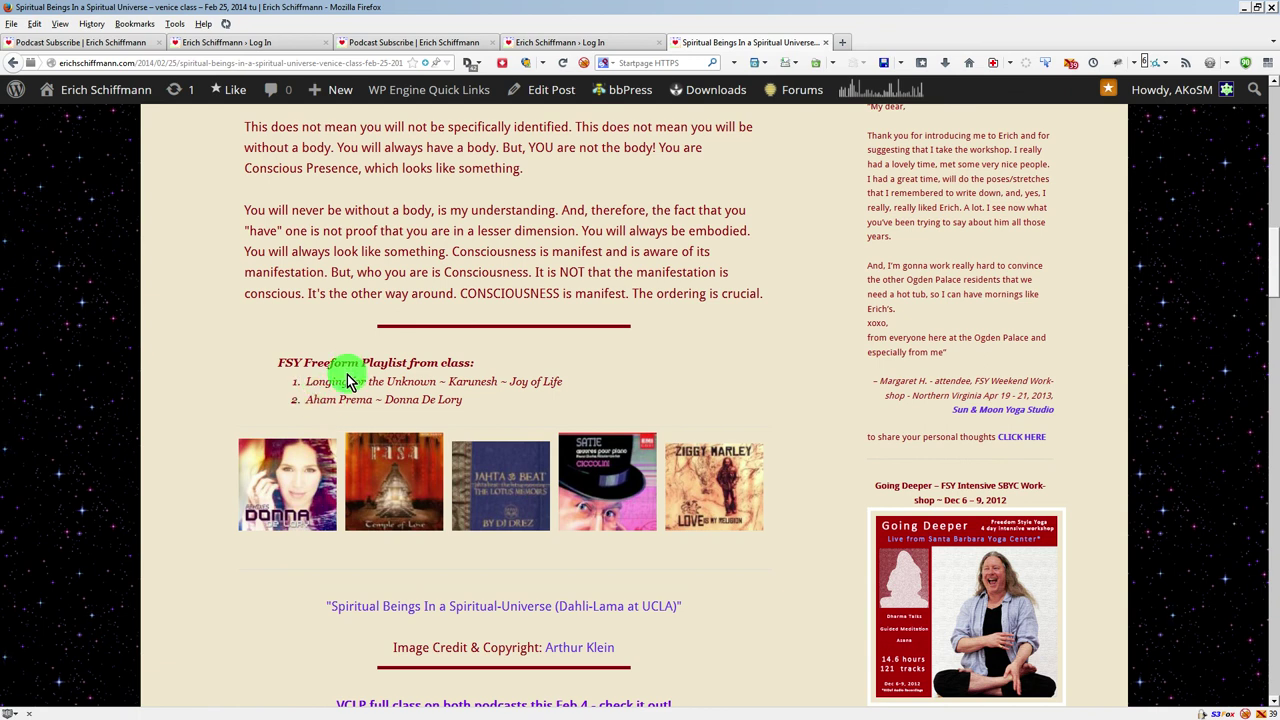
pyautogui.click(693, 500)
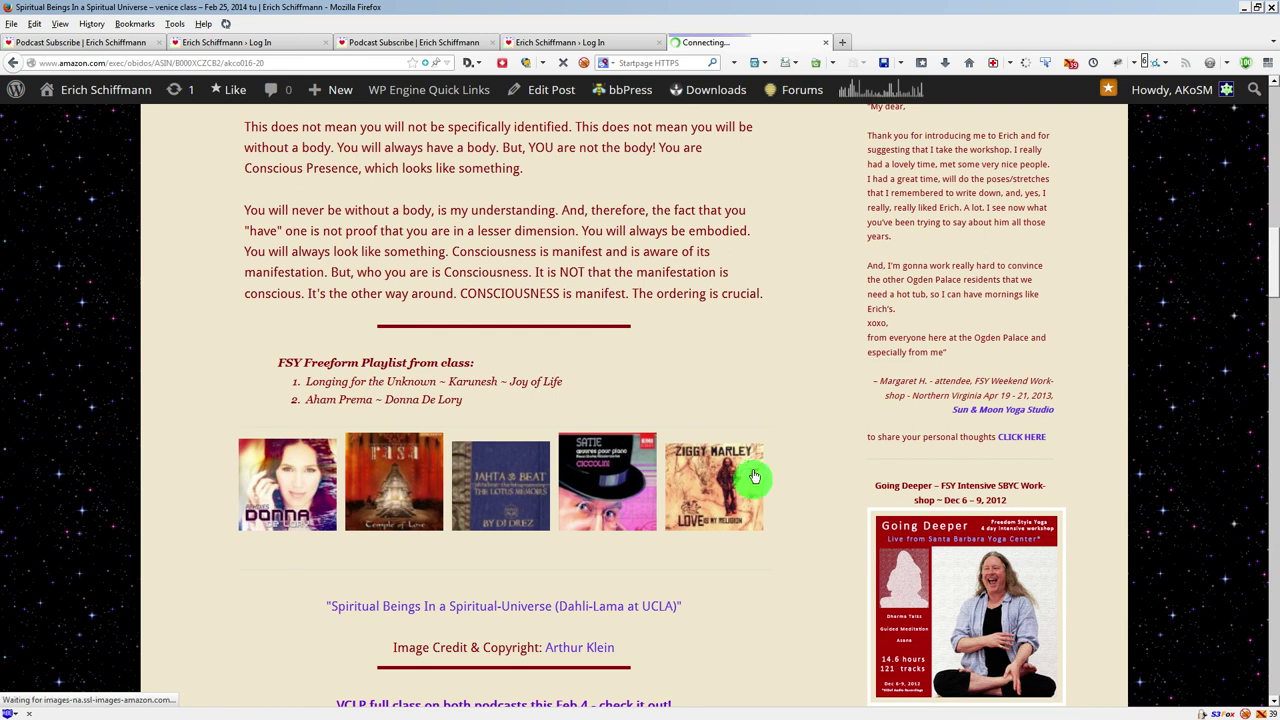
pyautogui.scroll(5, 751, 420)
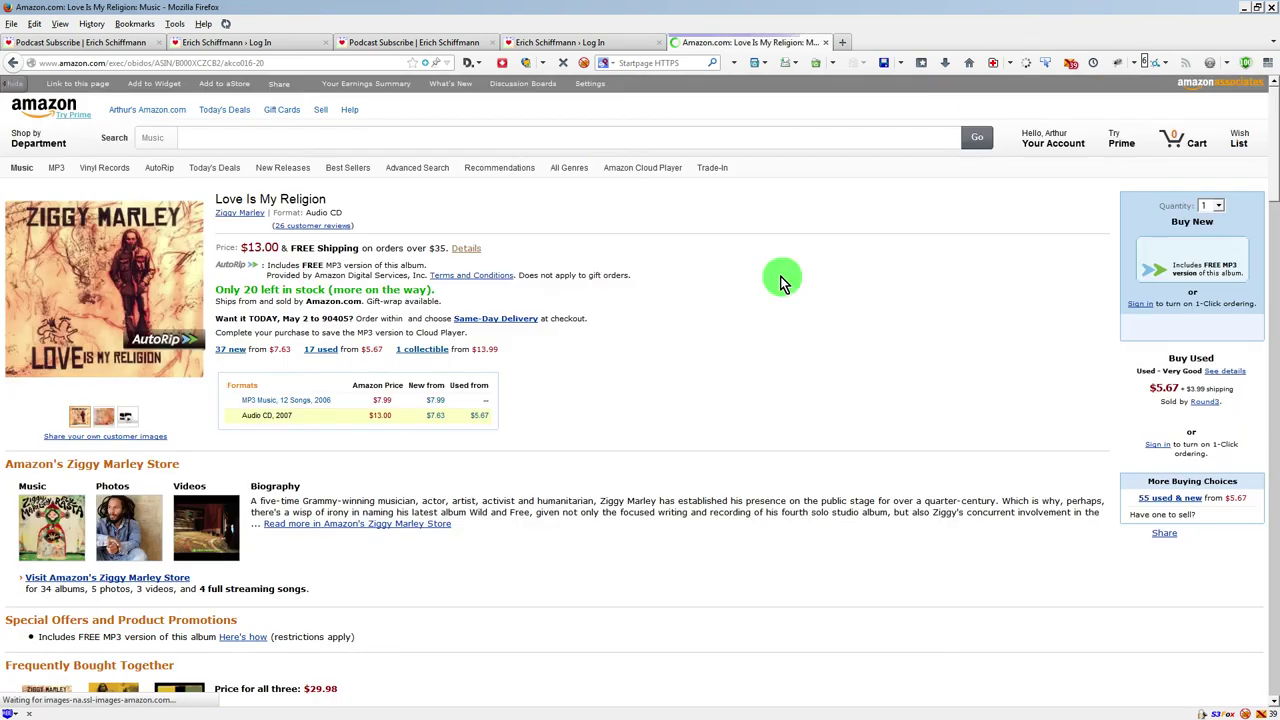
pyautogui.click(14, 68)
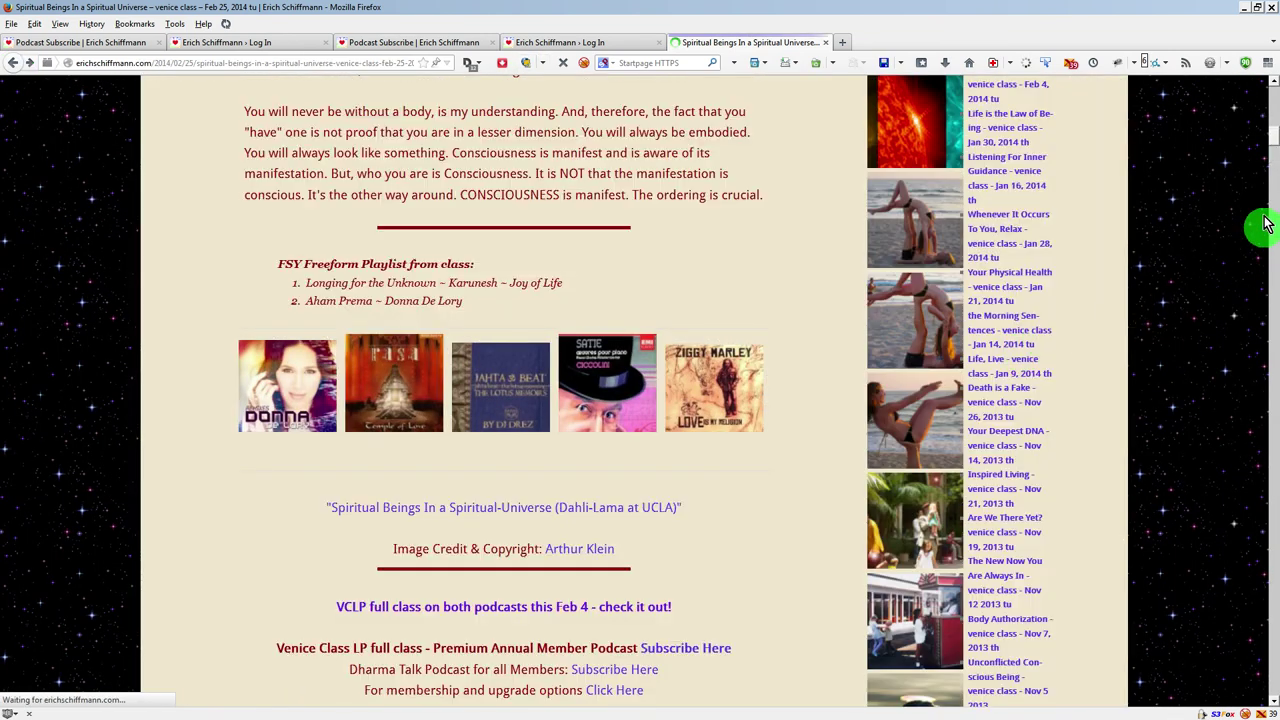
# Step: Pause the restarted class audio and return to the podcast (vclp) download link
pyautogui.moveTo(1277, 120); pyautogui.dragTo(1264, 135)
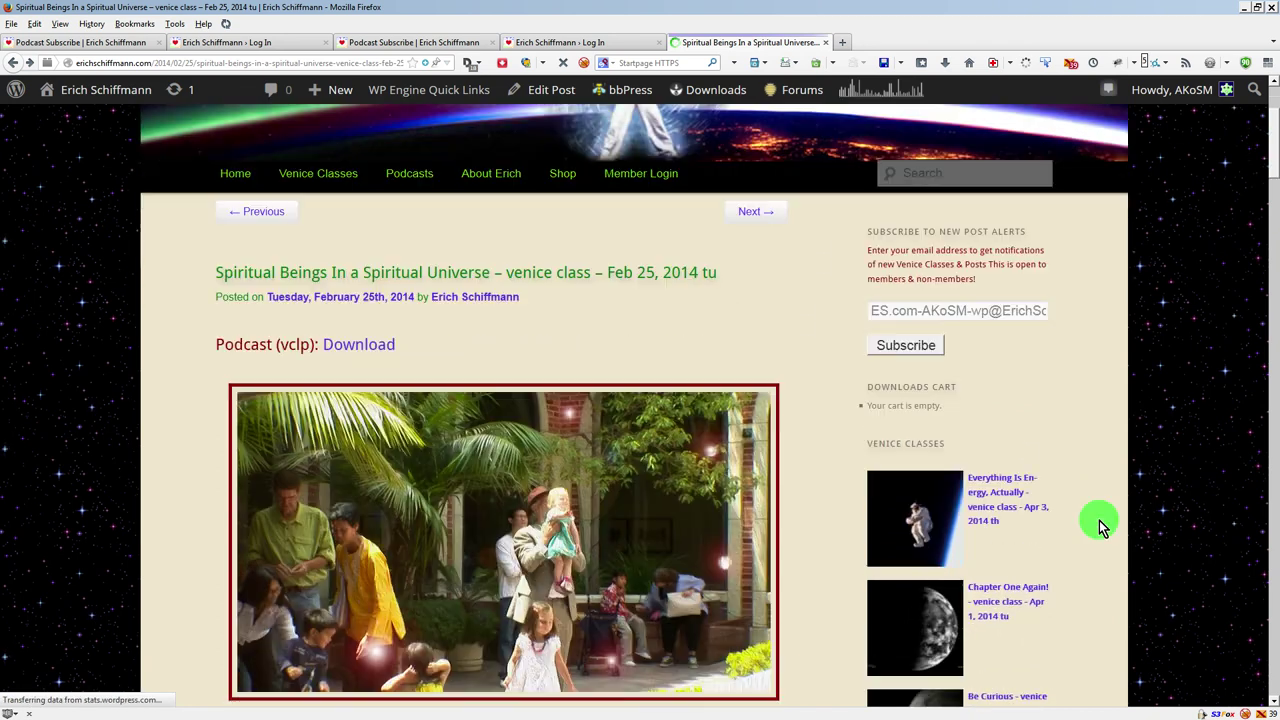
pyautogui.scroll(-5, 1000, 470)
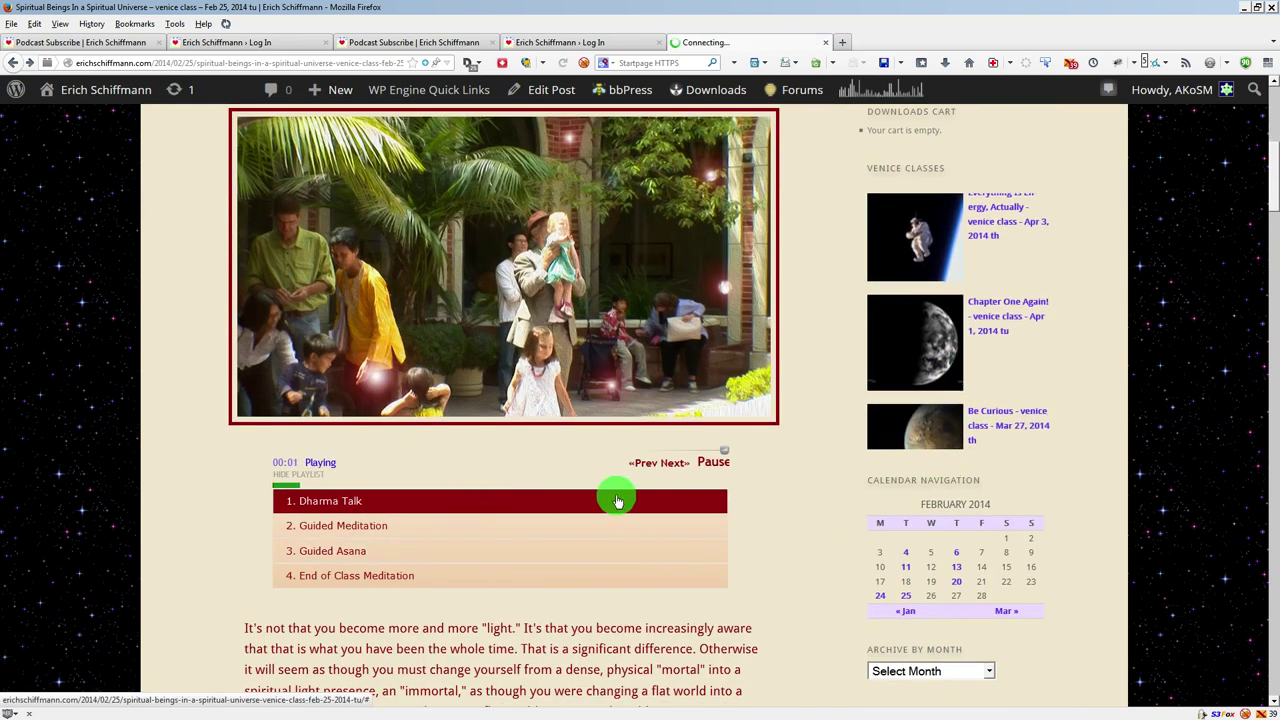
pyautogui.click(716, 462)
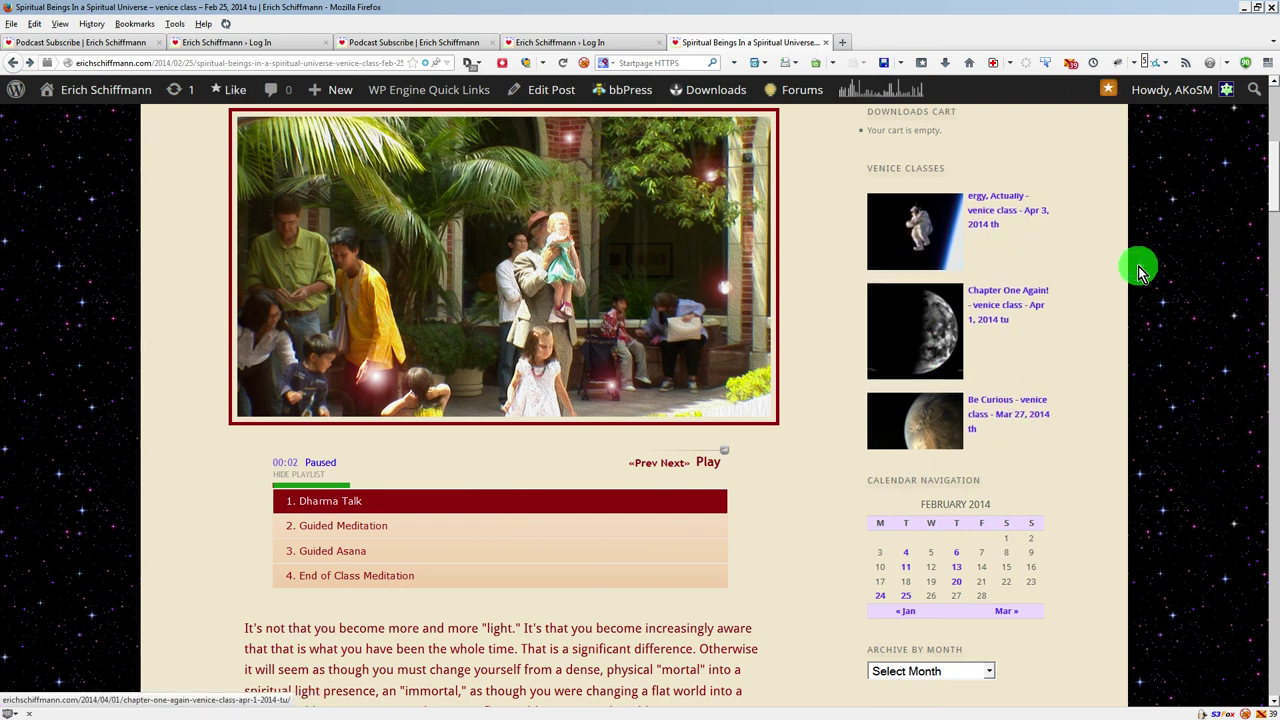
pyautogui.moveTo(1266, 166); pyautogui.dragTo(1260, 94)
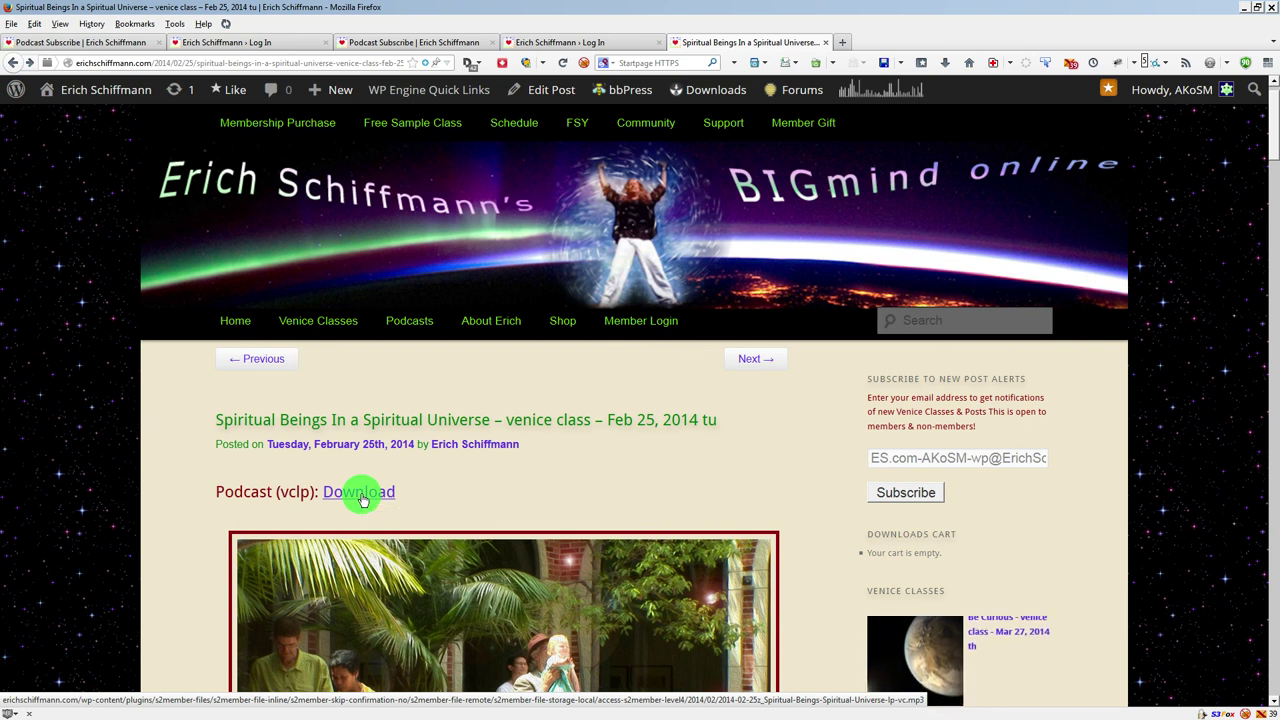
pyautogui.rightClick(361, 496)
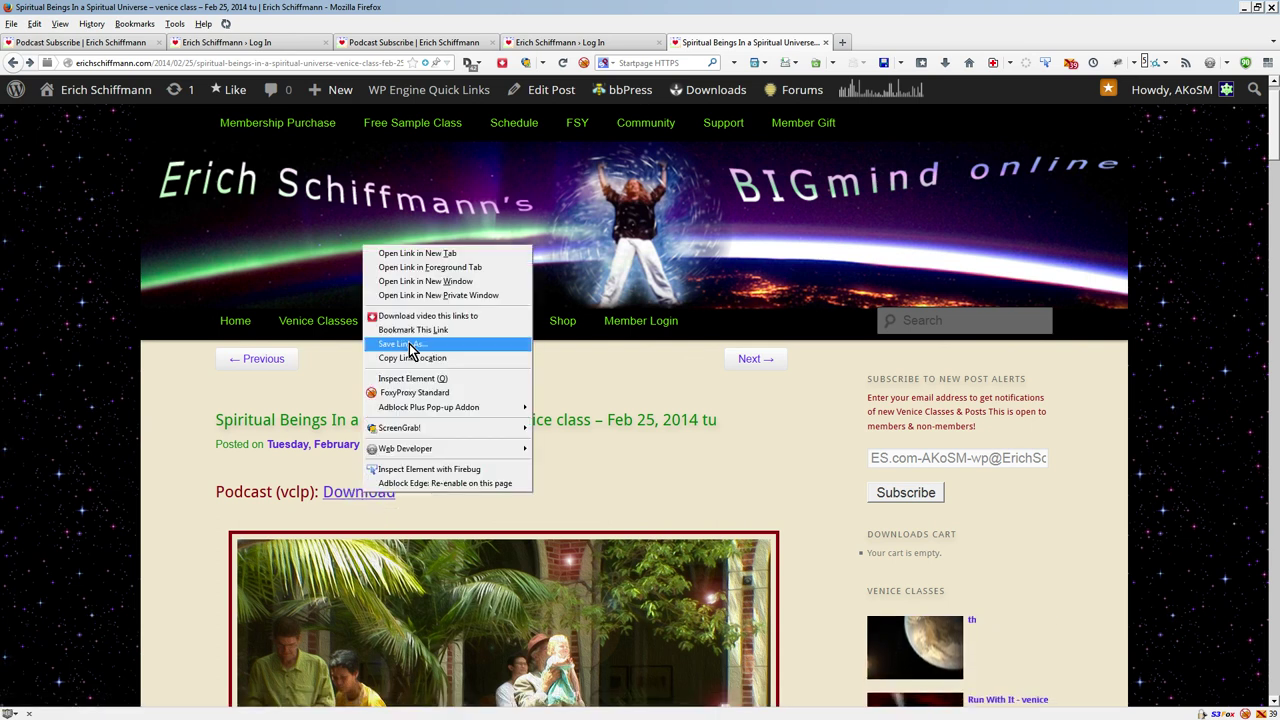
pyautogui.click(634, 491)
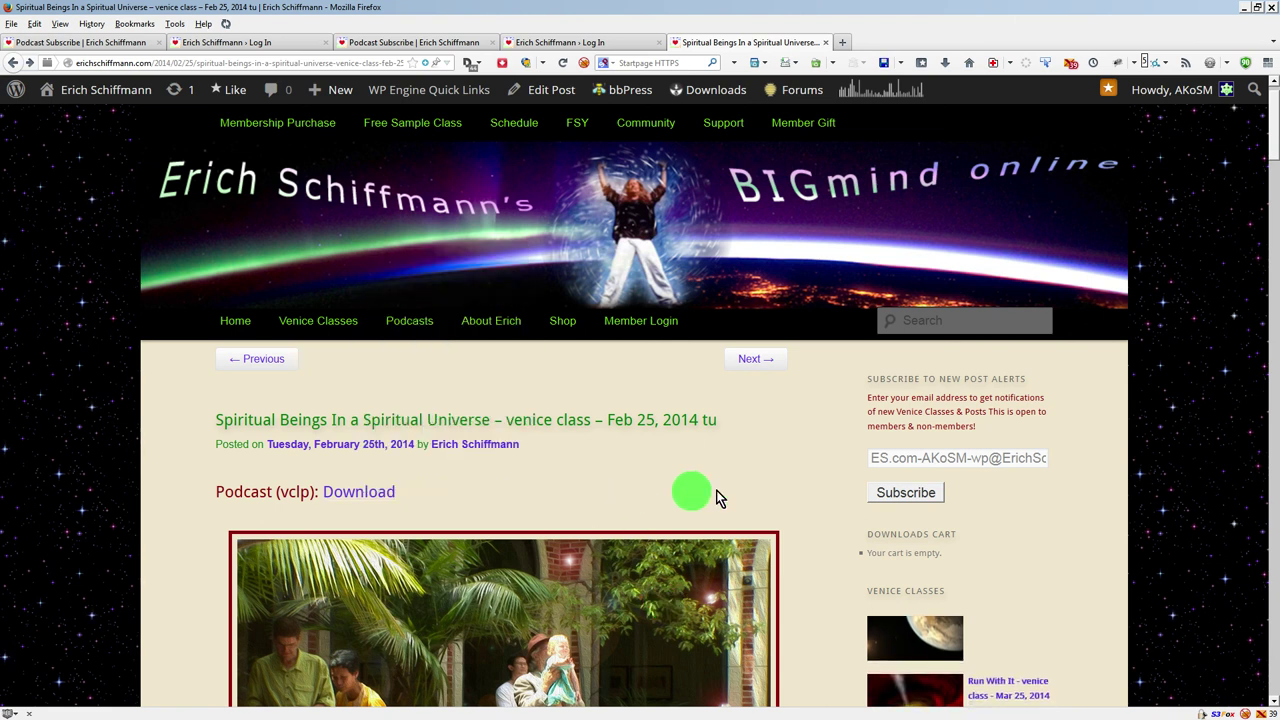